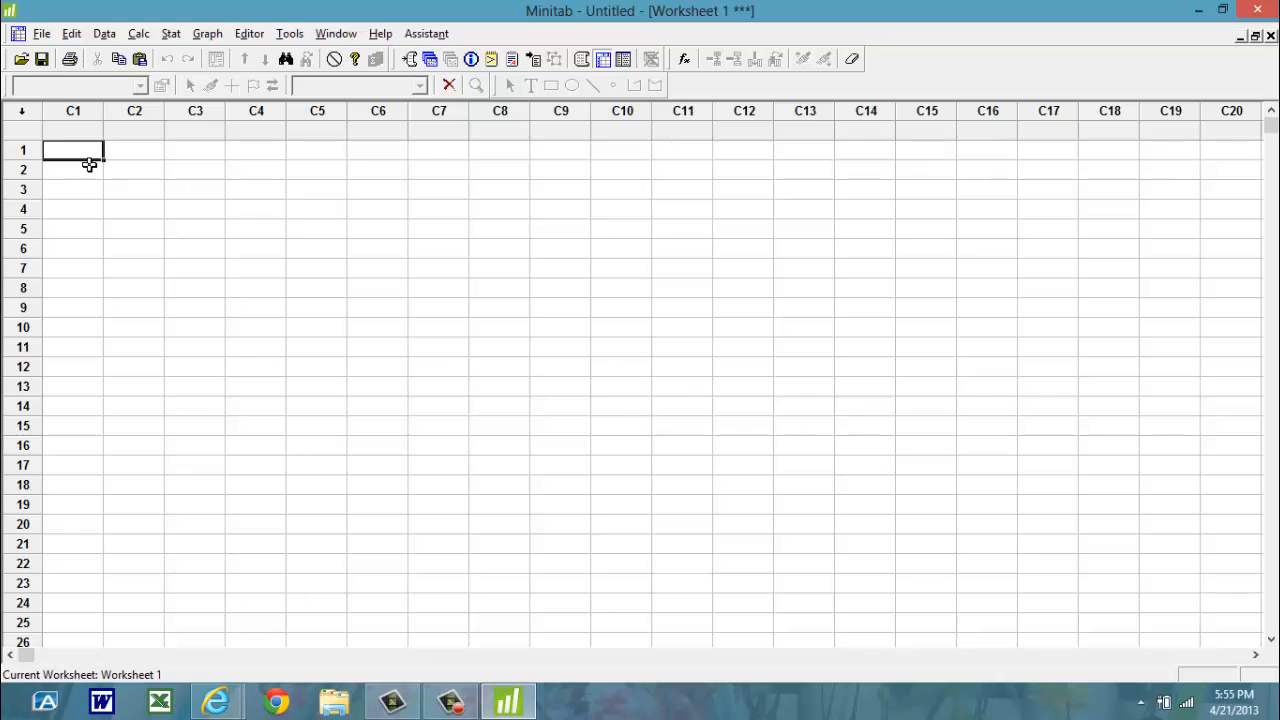
- Enter the numbers 1 through 15 down column C1, starting in row 1
text(1)
key(Return)
text(2)
key(Return)
text(3)
key(Return)
text(4)
key(Return)
text(5)
key(Return)
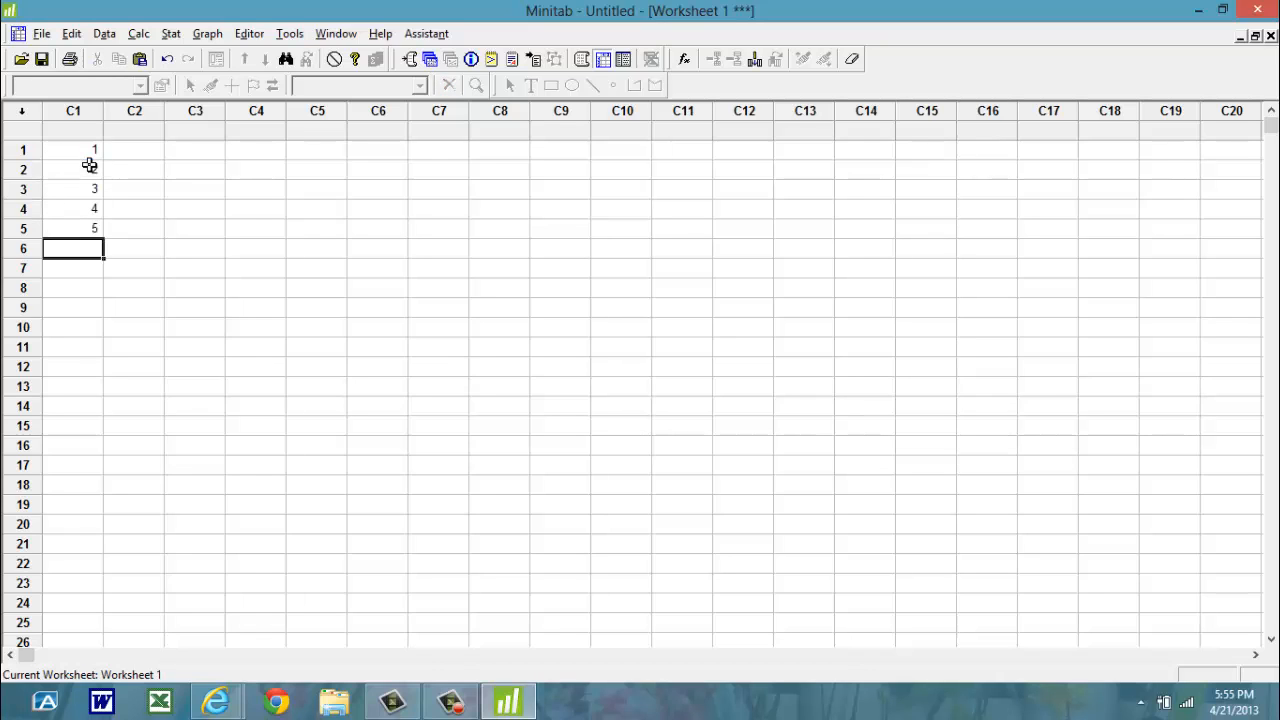
text(6)
key(Return)
text(7)
key(Return)
text(8 9)
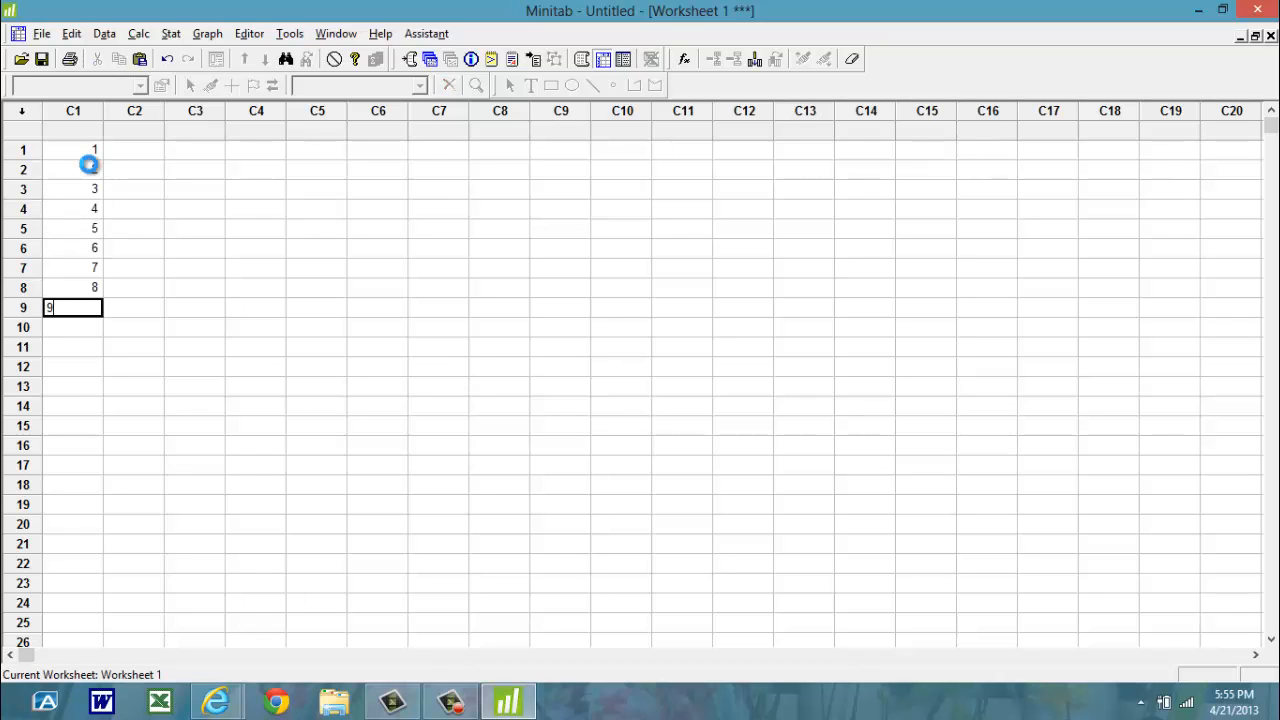
key(Return)
text(10)
key(Return)
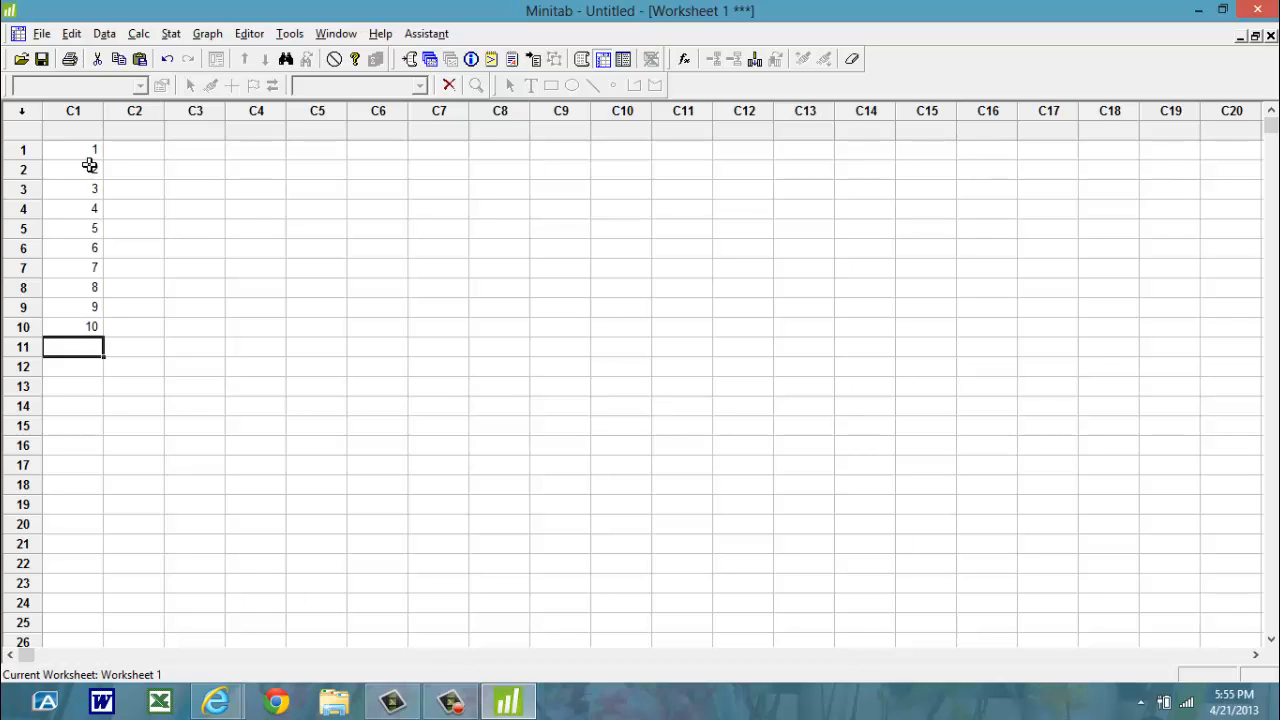
text(11)
key(Return)
text(12)
key(Return)
text(13)
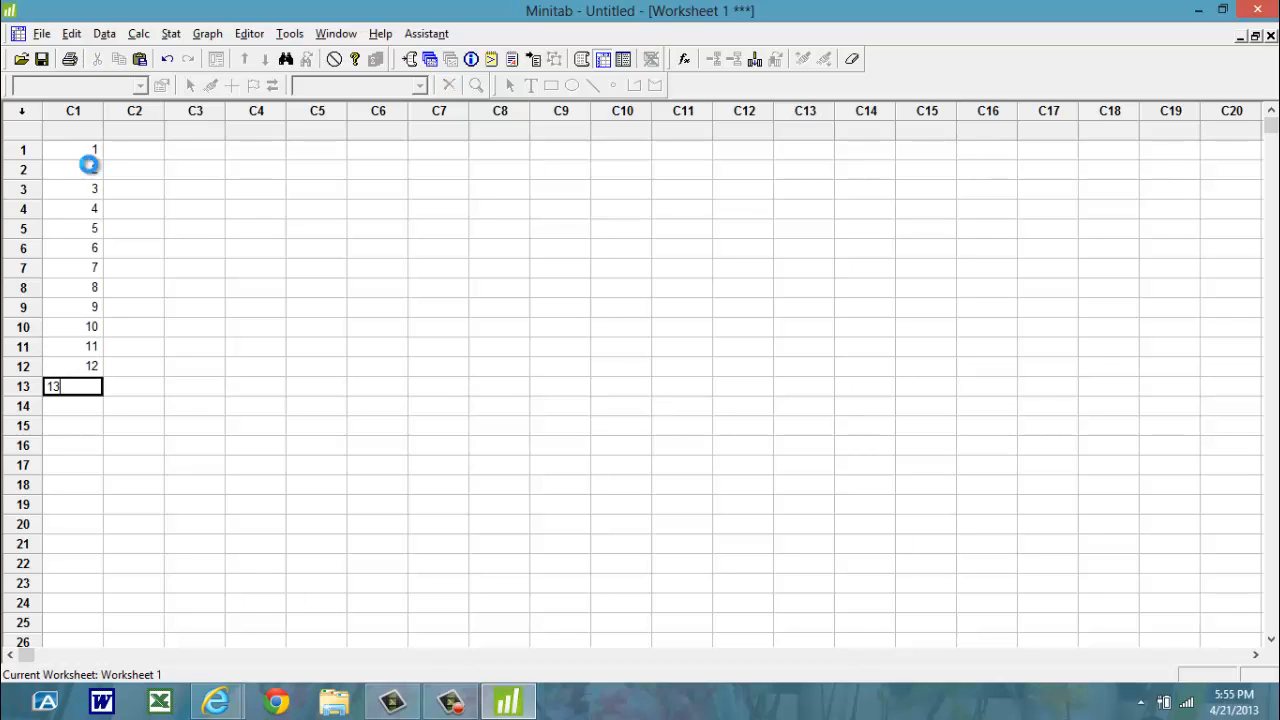
key(Return)
text(14)
key(Return)
text(15)
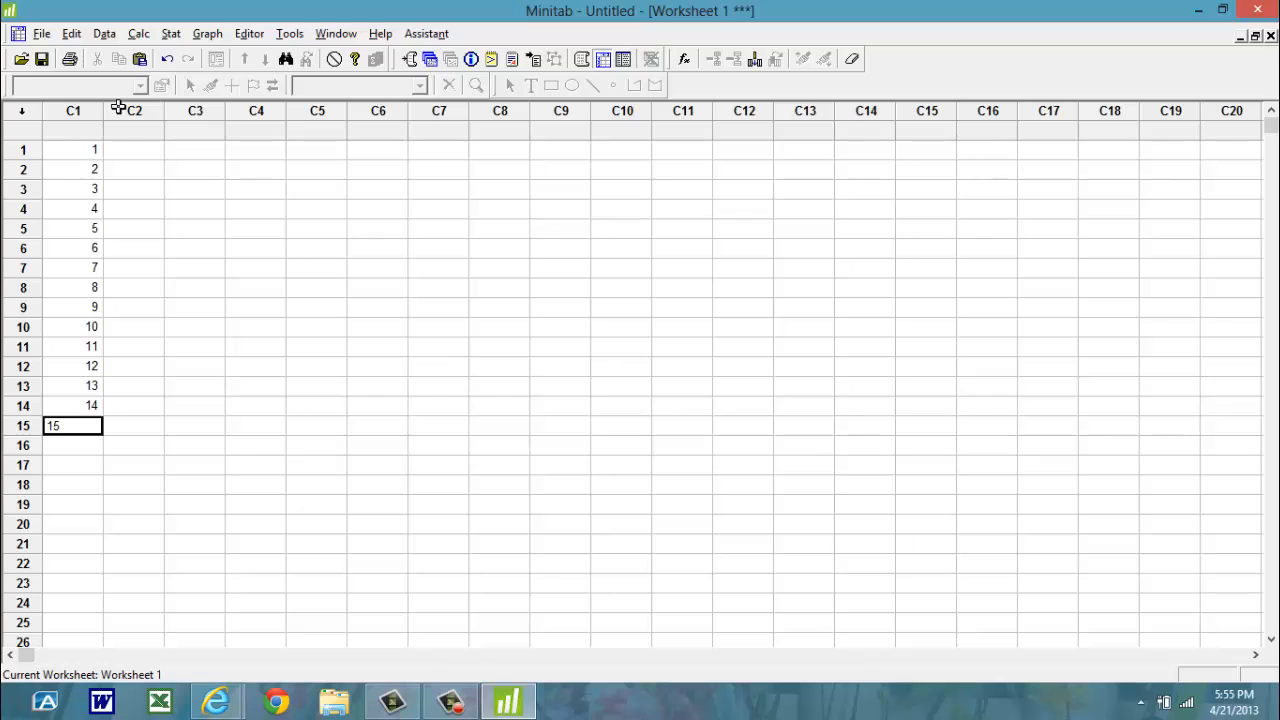
- Enter 4, 12, 134, 54, 34 and 24 in rows 1 to 6 of column C2
click(134, 149)
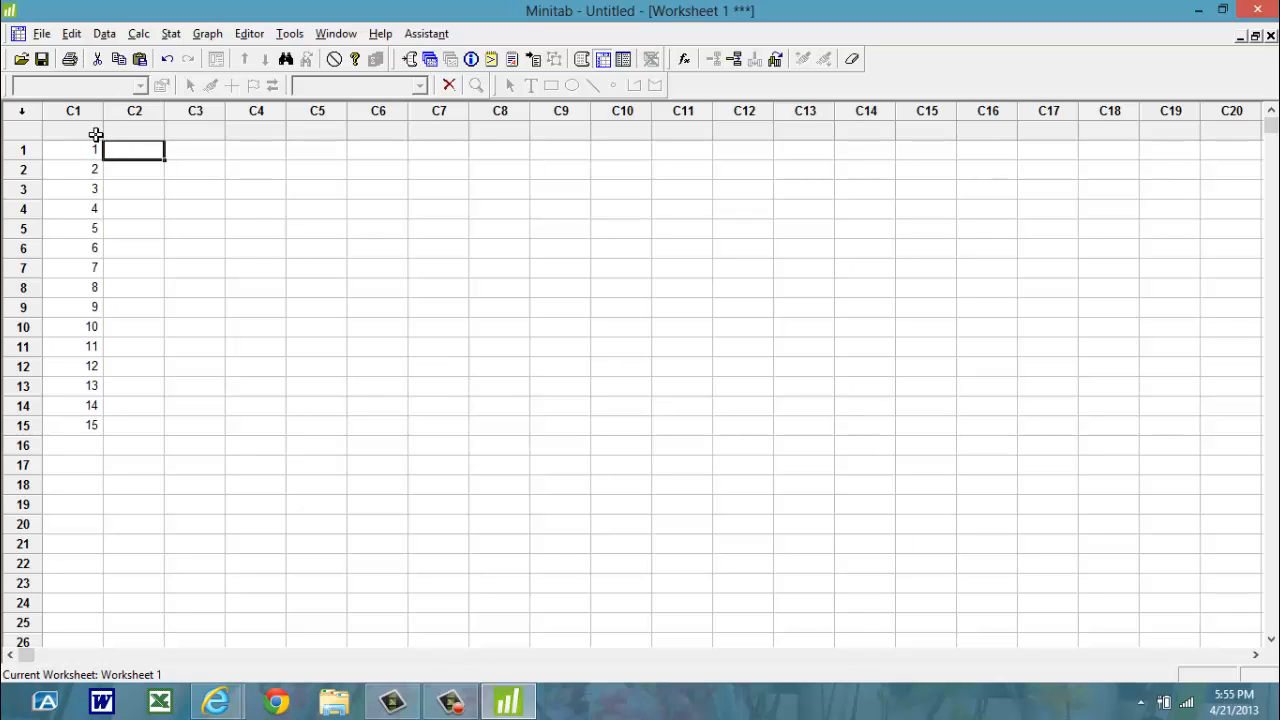
text(4)
key(Return)
text(12)
key(Return)
text(13)
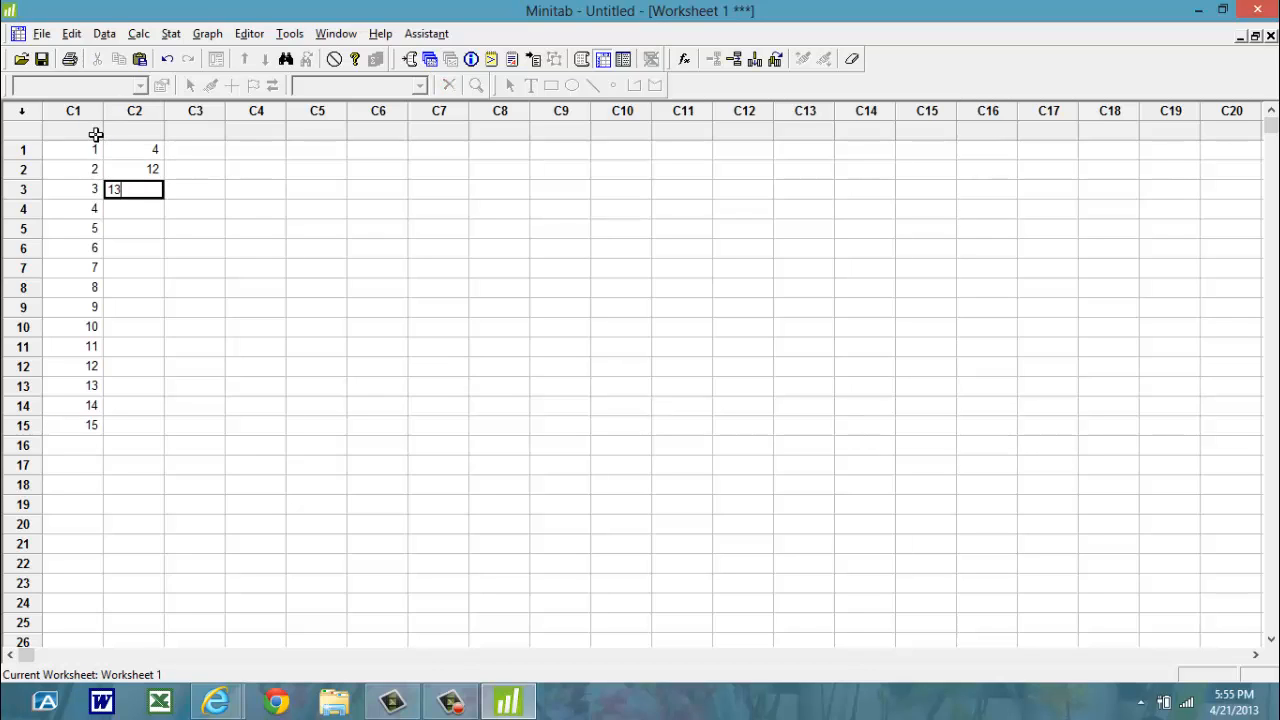
text(4)
key(Return)
text(54)
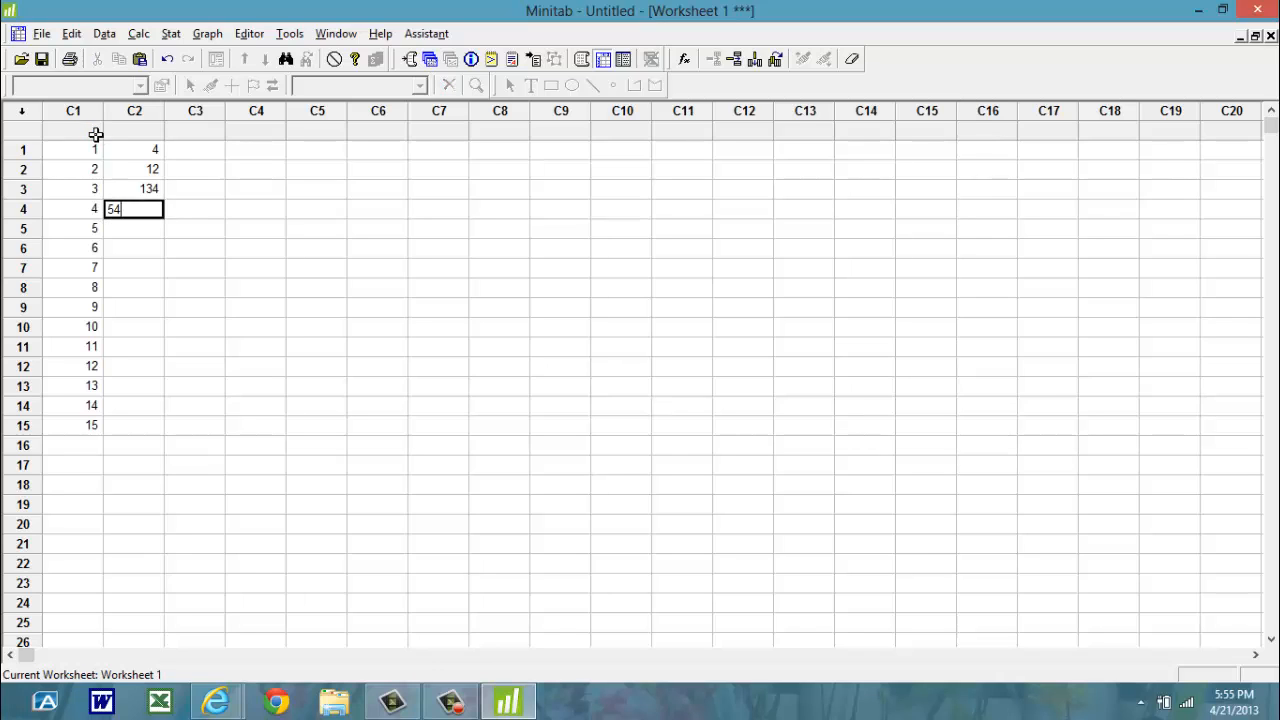
key(Return)
text(34)
key(Return)
text(24)
key(Return)
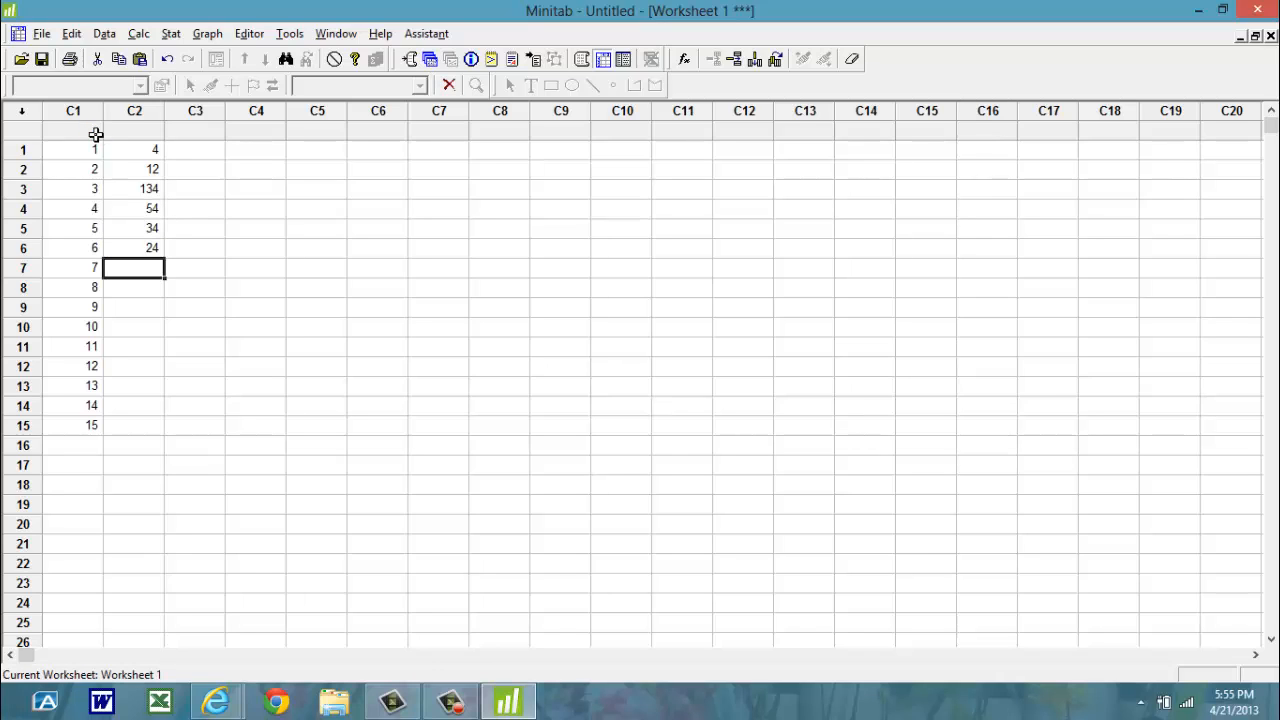
- Continue column C2 with 23, 32, 34, 53 and 45 in rows 7 to 11
text(23)
key(Return)
text(32)
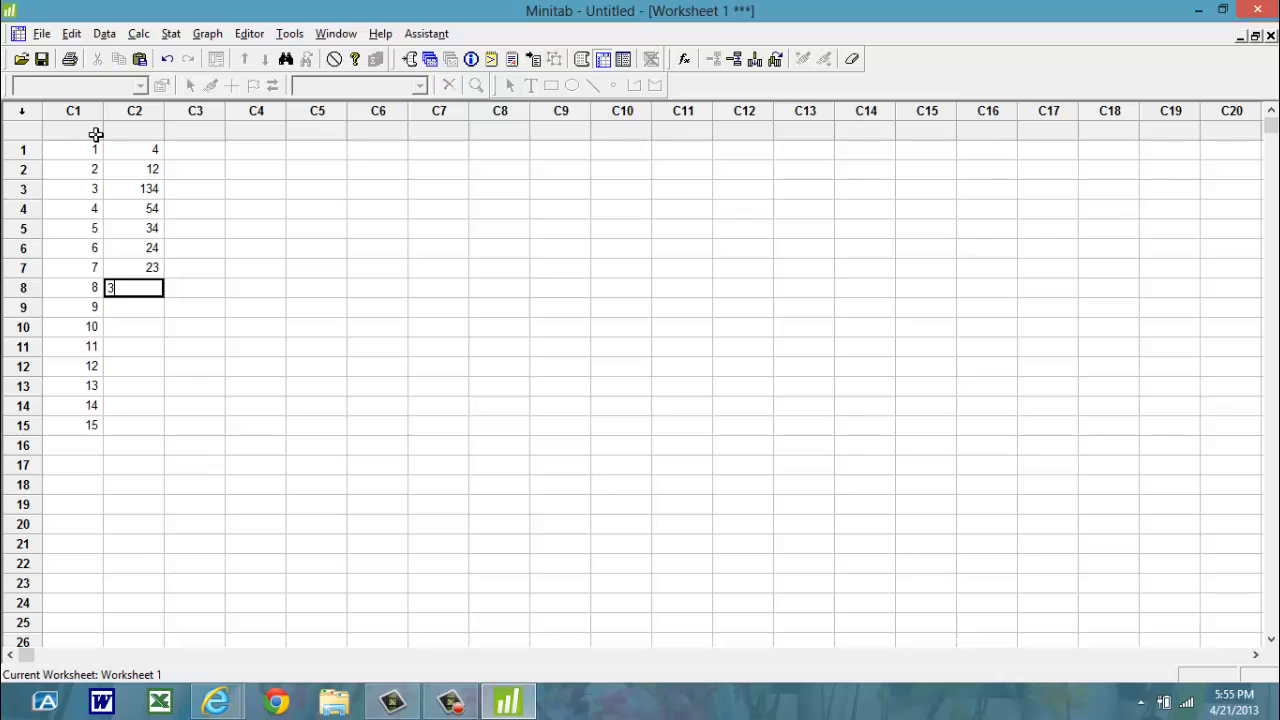
key(Return)
text(34)
key(Return)
text(53)
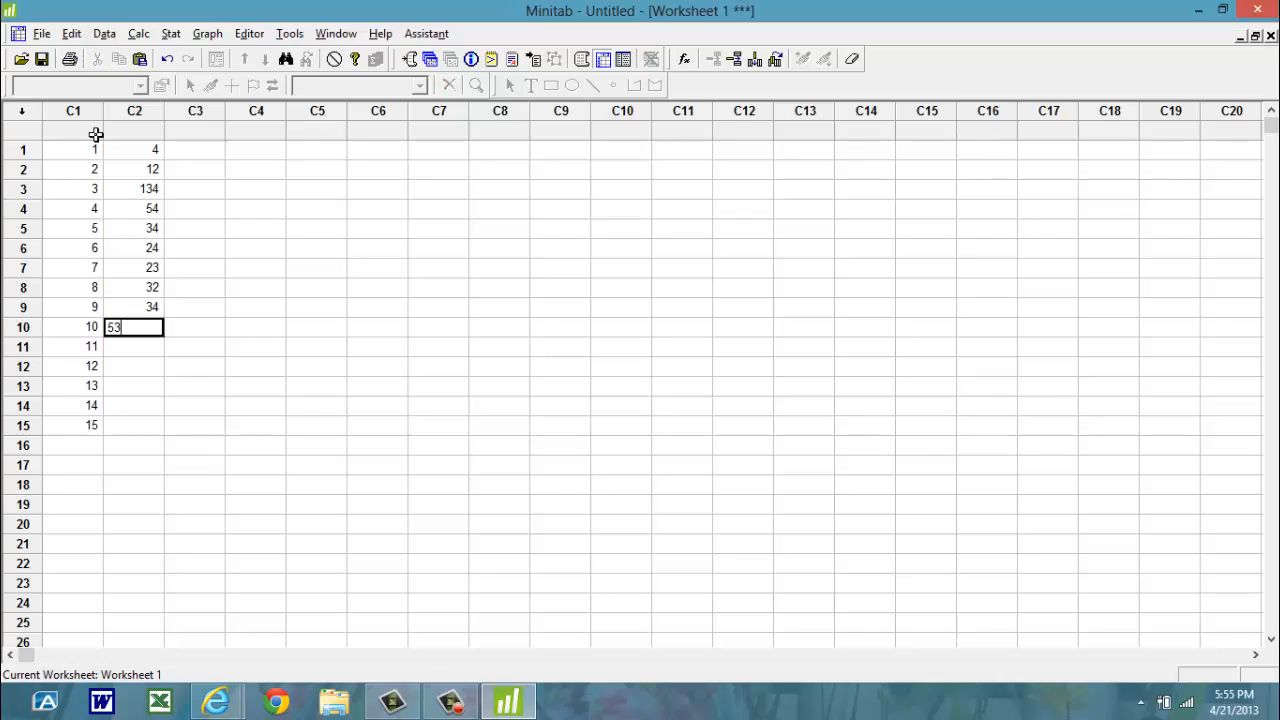
key(Return)
text(45)
key(Return)
- Complete column C2 with 34, 32, 21 and 23 in rows 12 to 15
text(3)
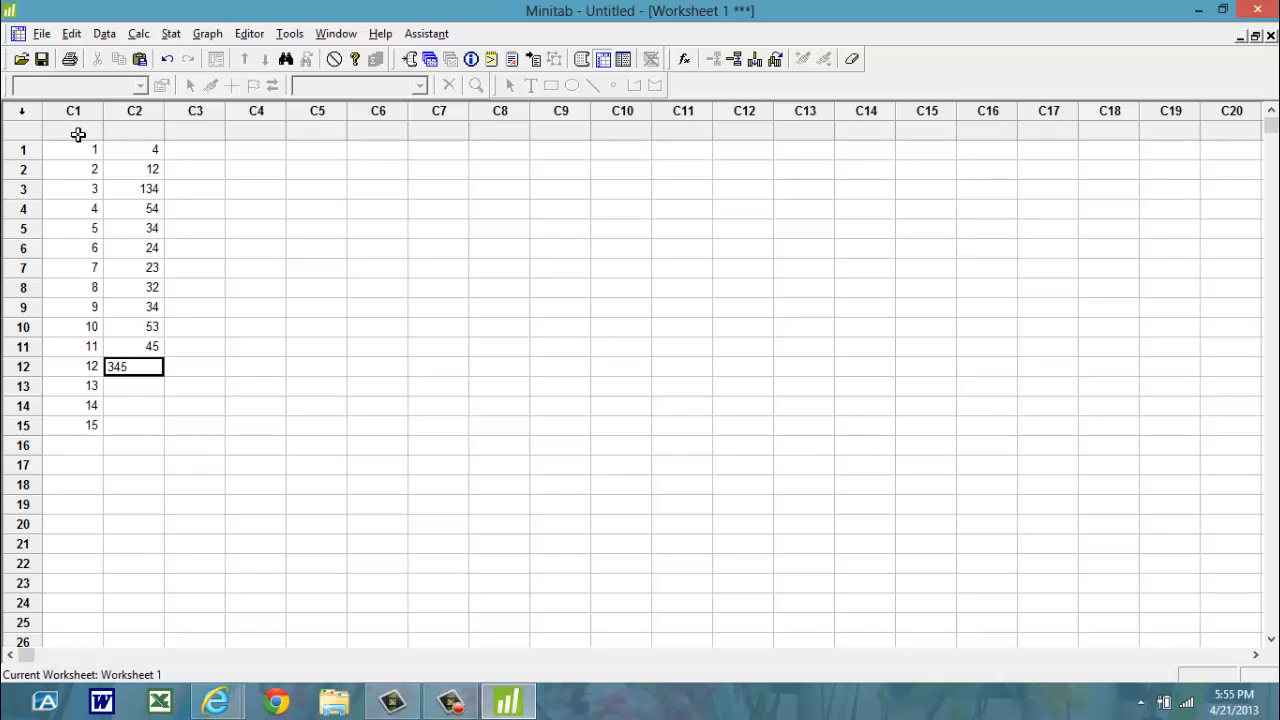
text(4)
key(Return)
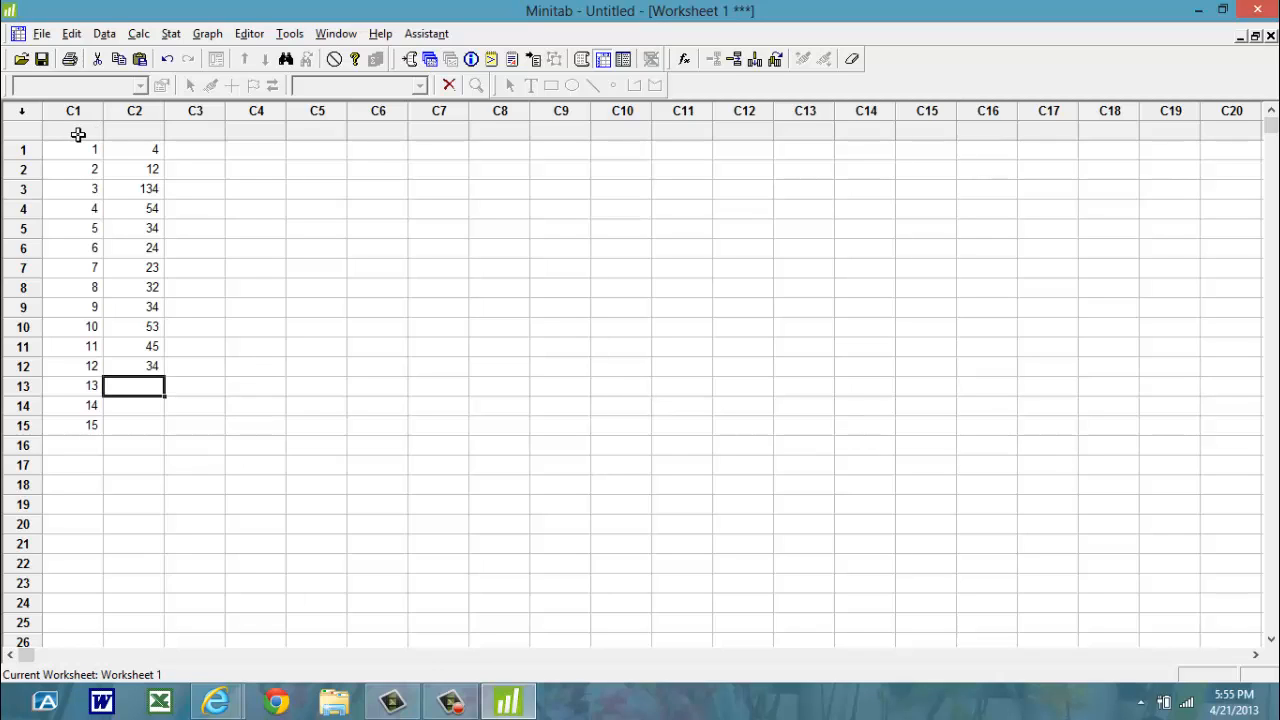
text(32)
key(Return)
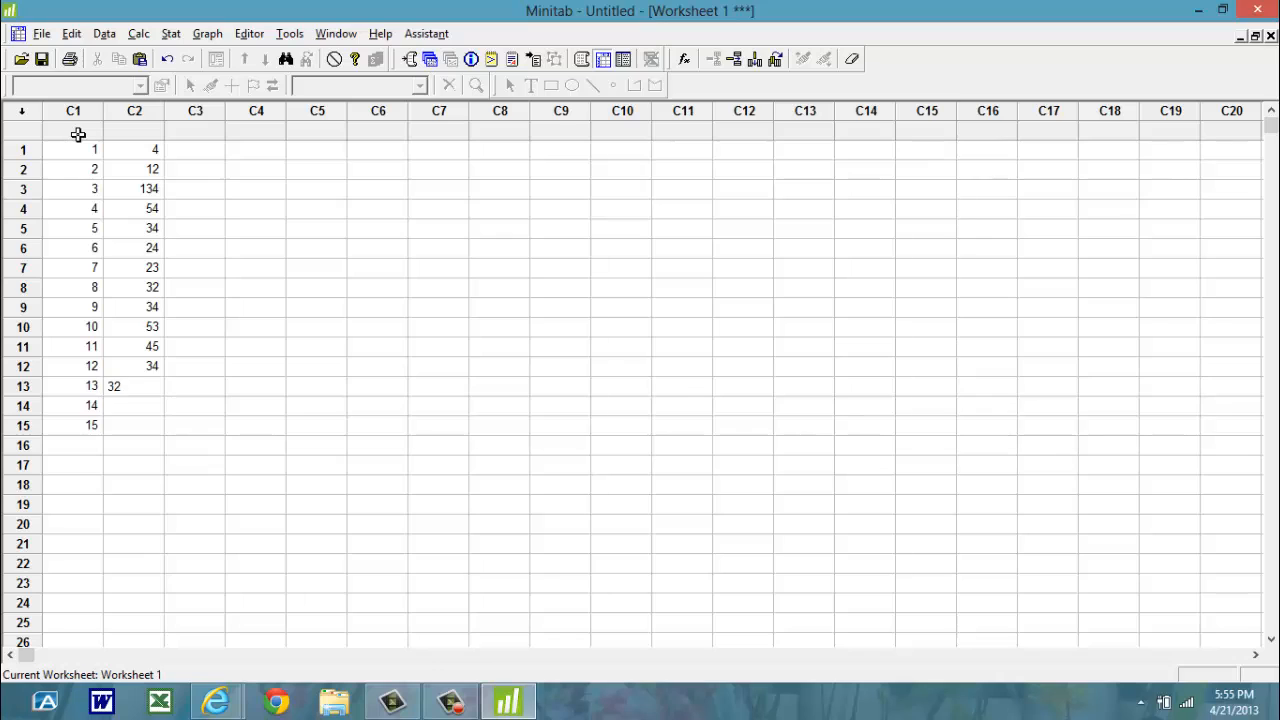
text(1)
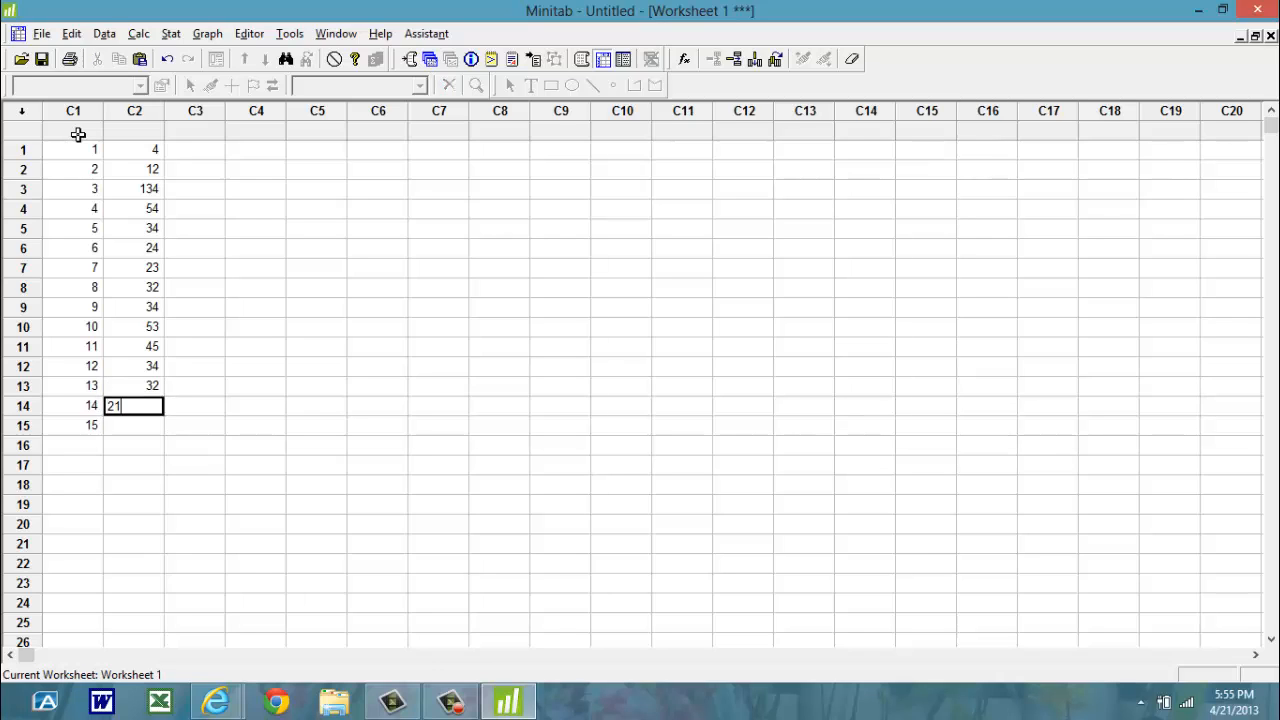
key(Return)
text(23)
key(Return)
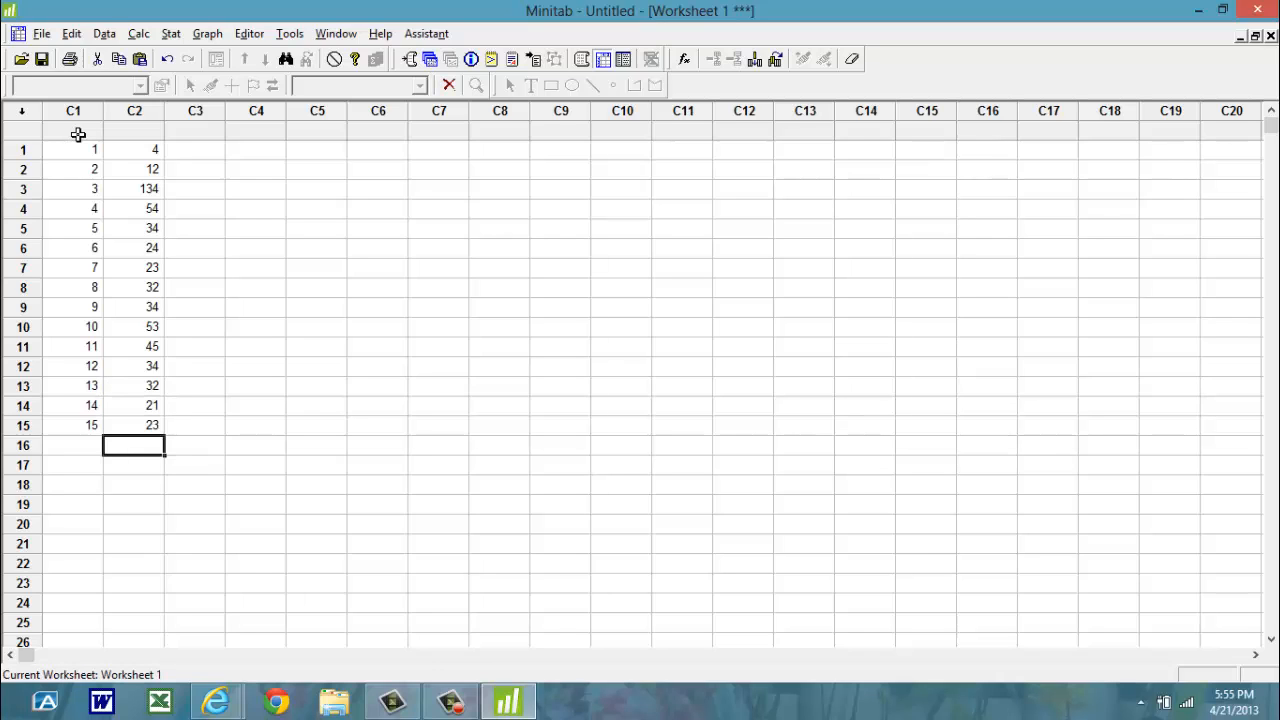
- Change the value in row 3 of column C2 to 34
click(141, 189)
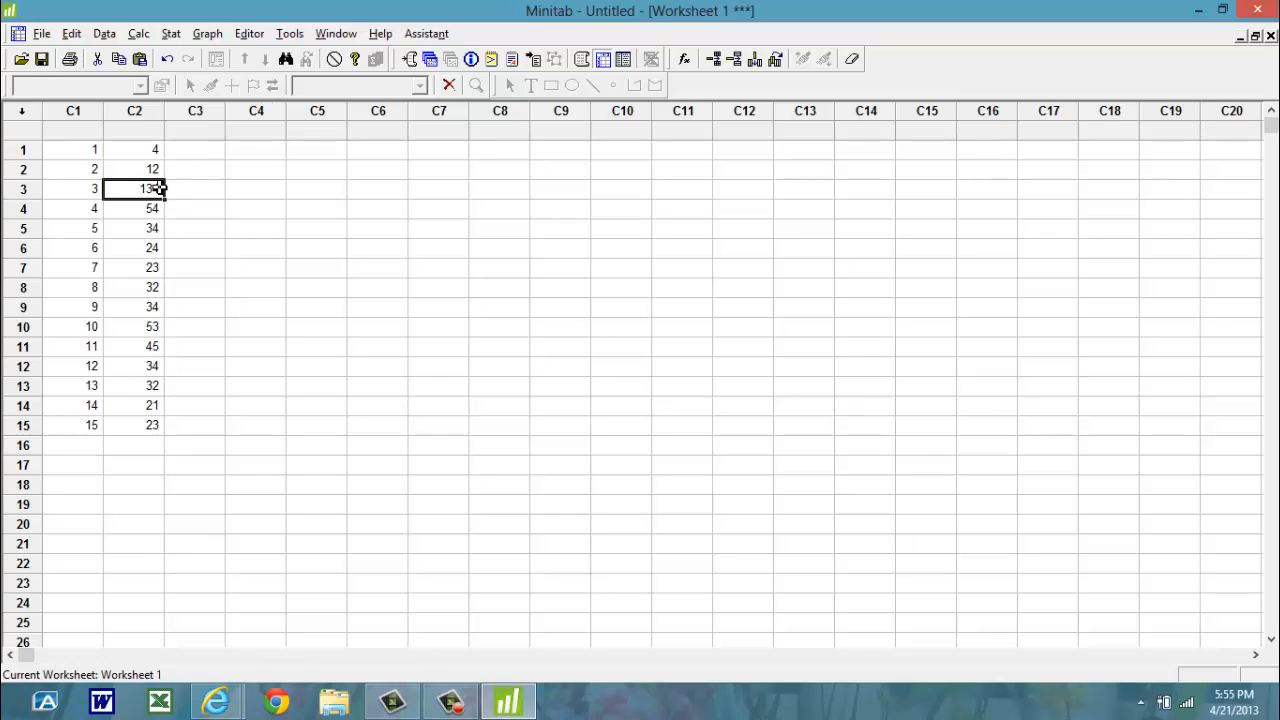
text(34)
key(Return)
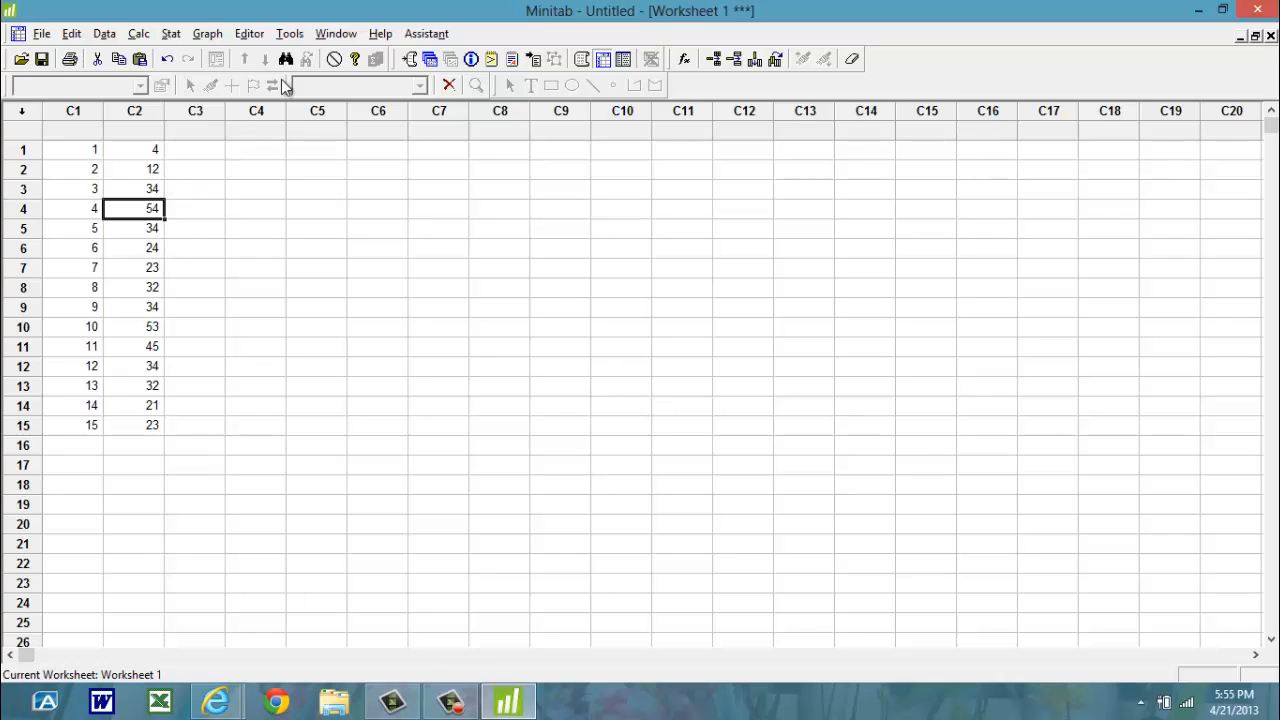
- Run a one-way ANOVA with C1 as the response and C2 as the factor
click(174, 38)
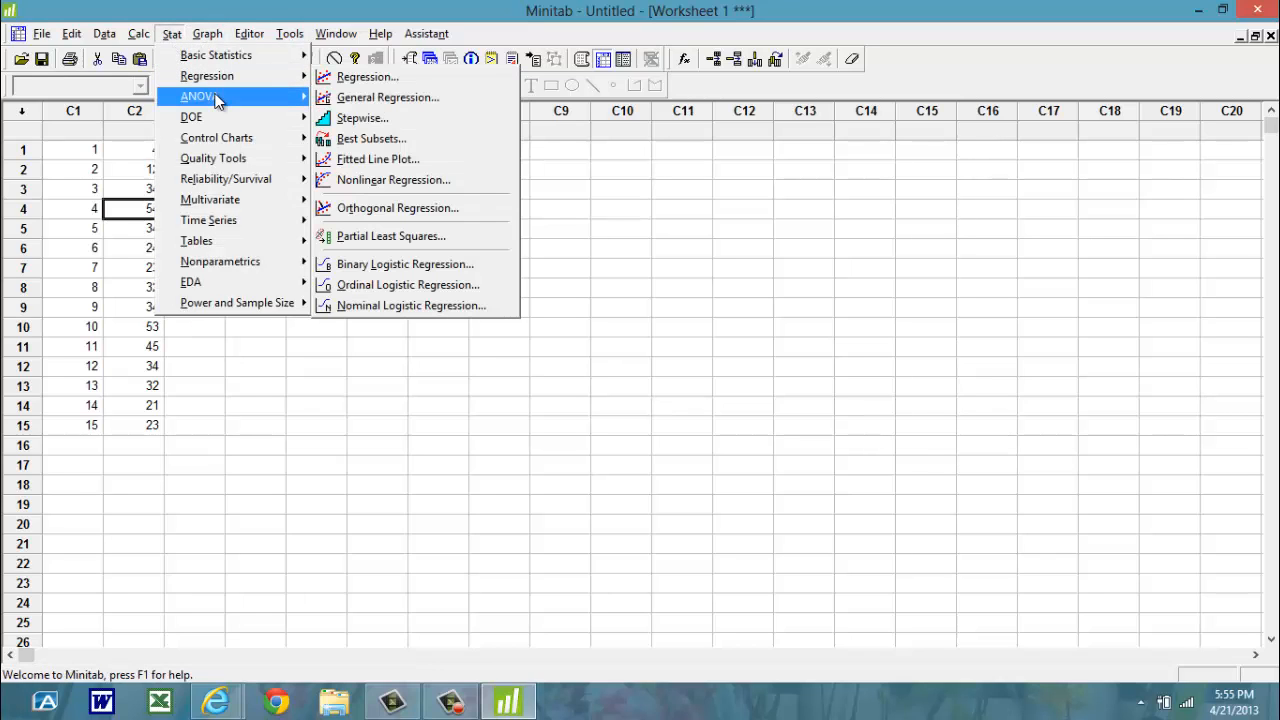
mouse_move(237, 100)
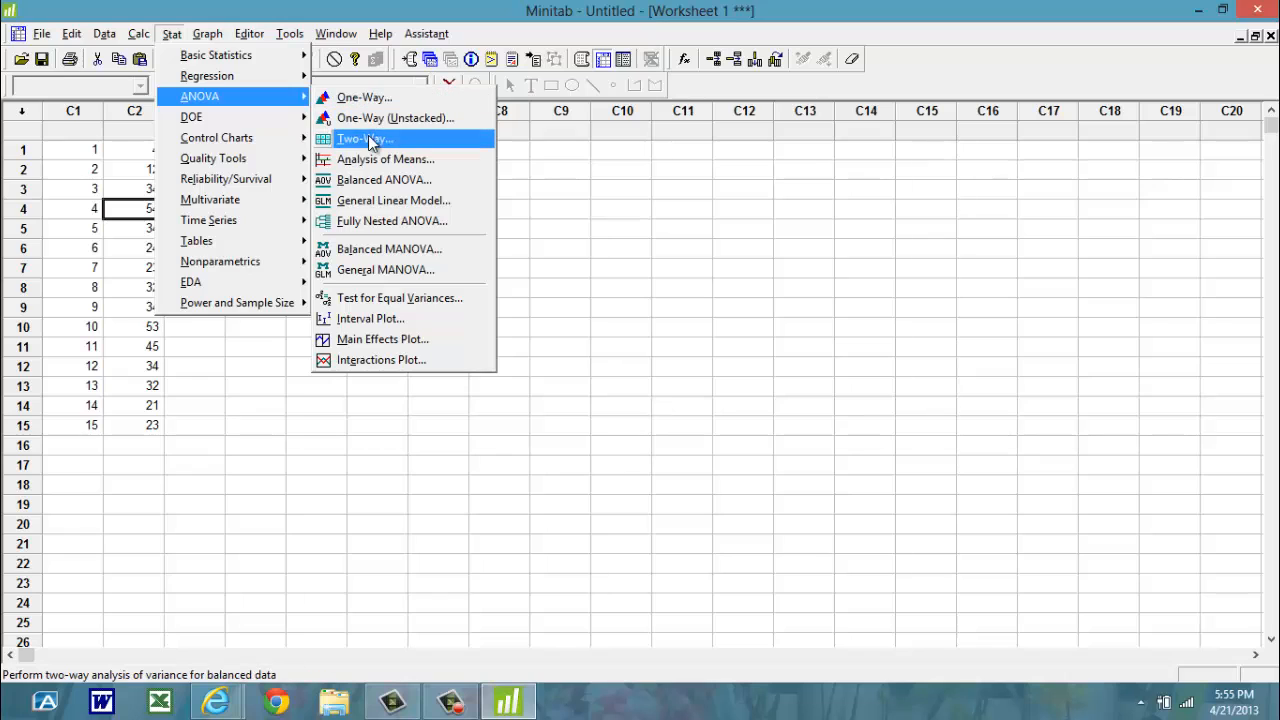
click(368, 99)
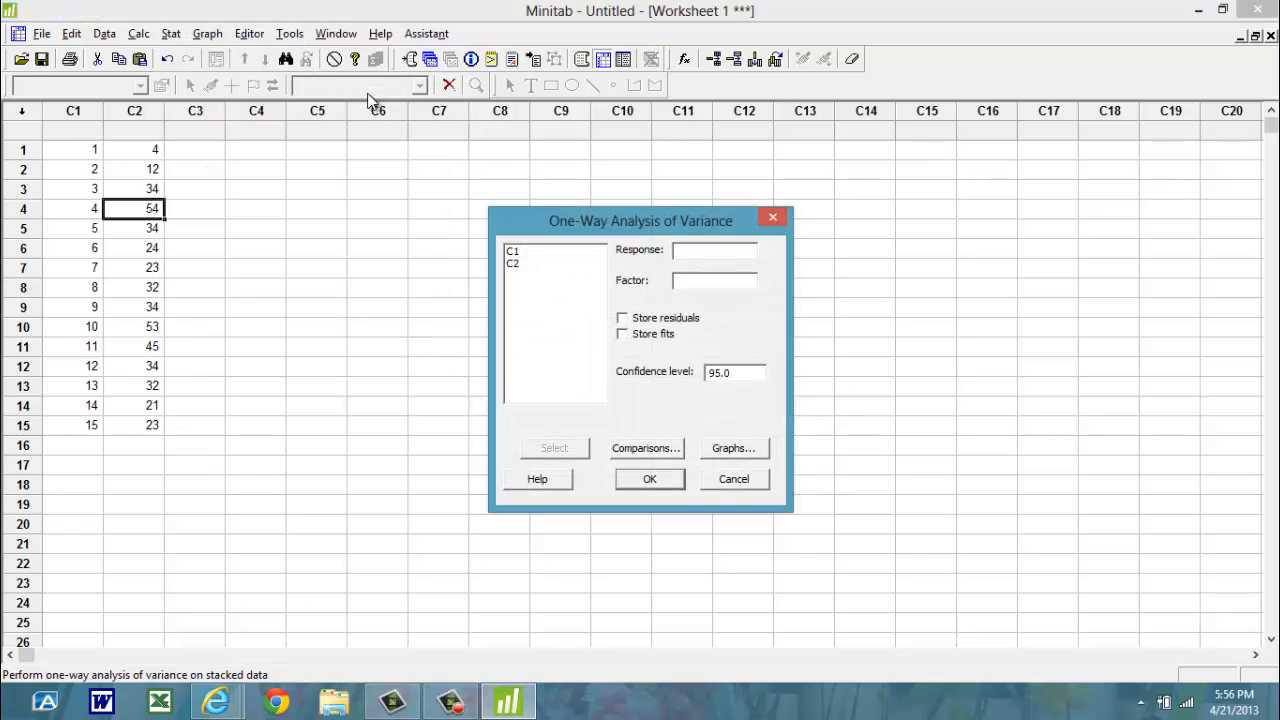
click(535, 253)
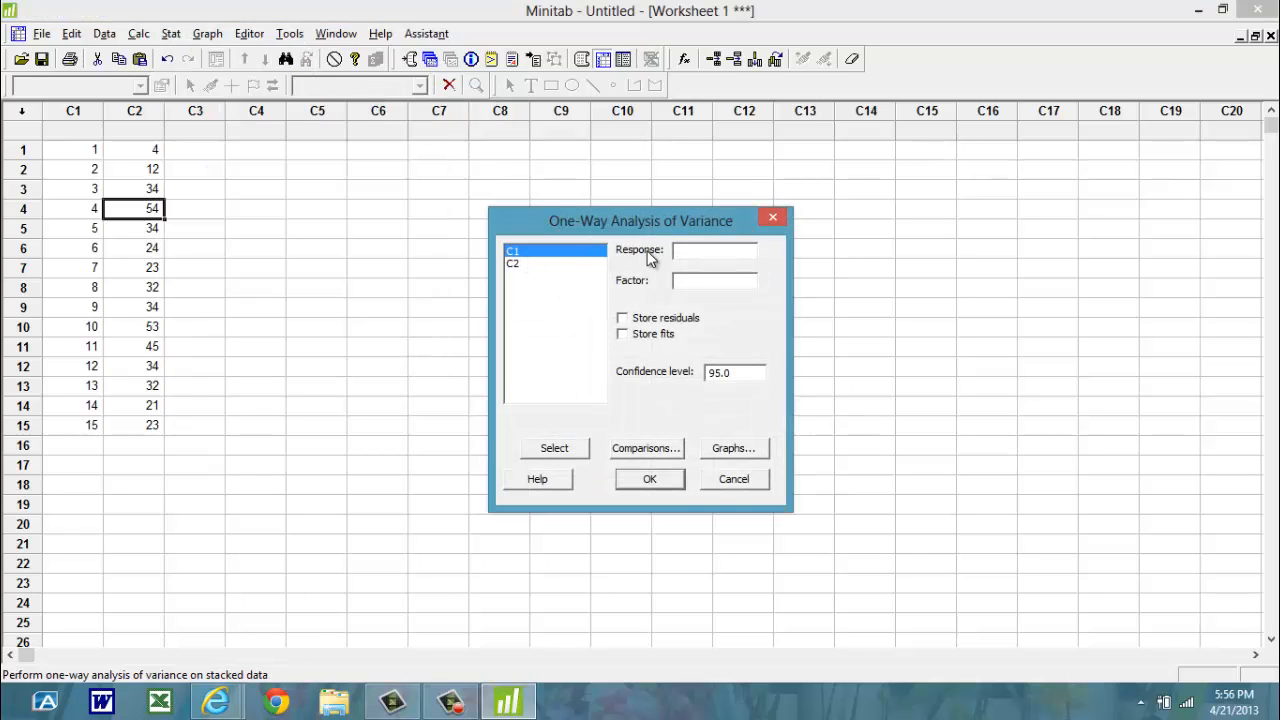
click(540, 448)
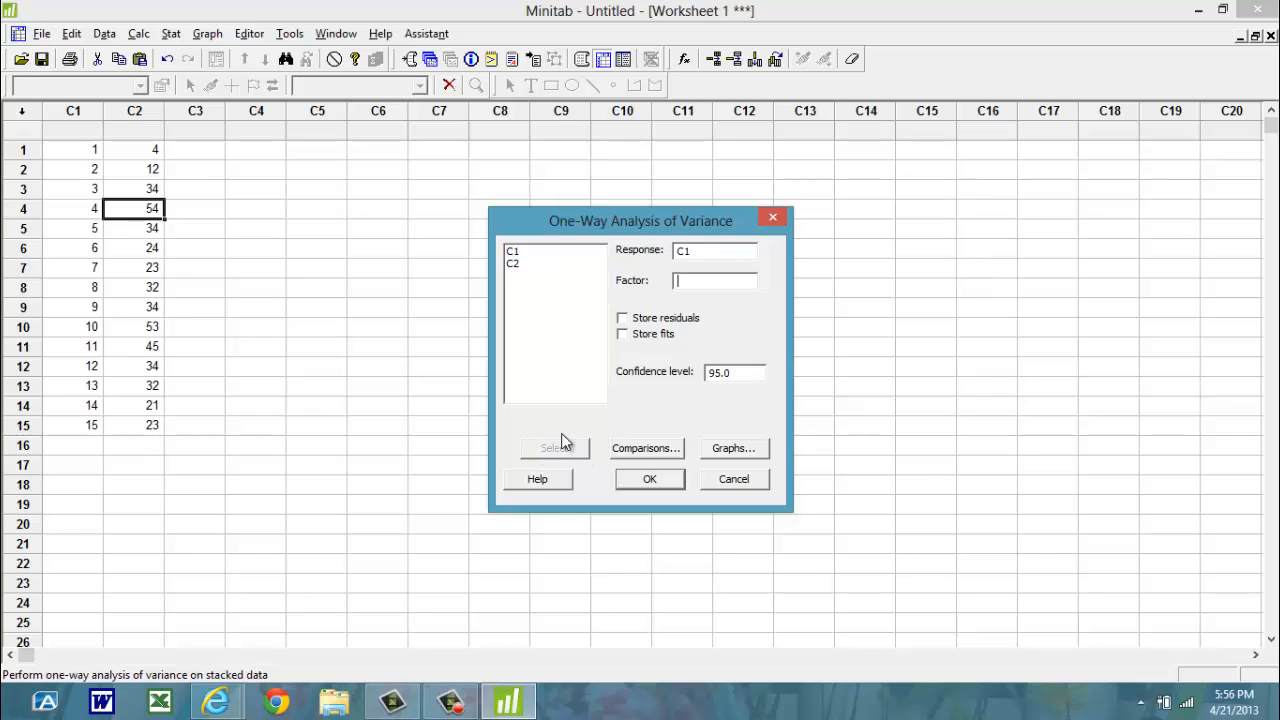
click(515, 265)
click(566, 448)
click(649, 479)
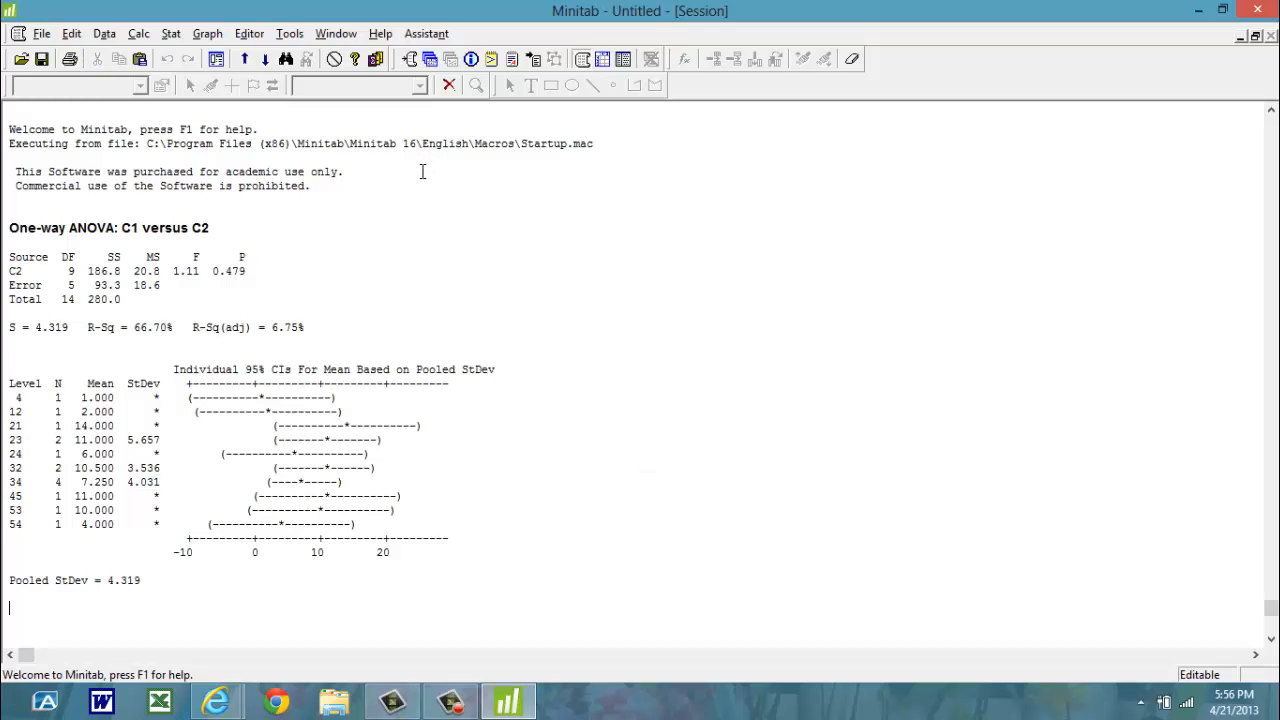
scroll(394, 220, up, 1)
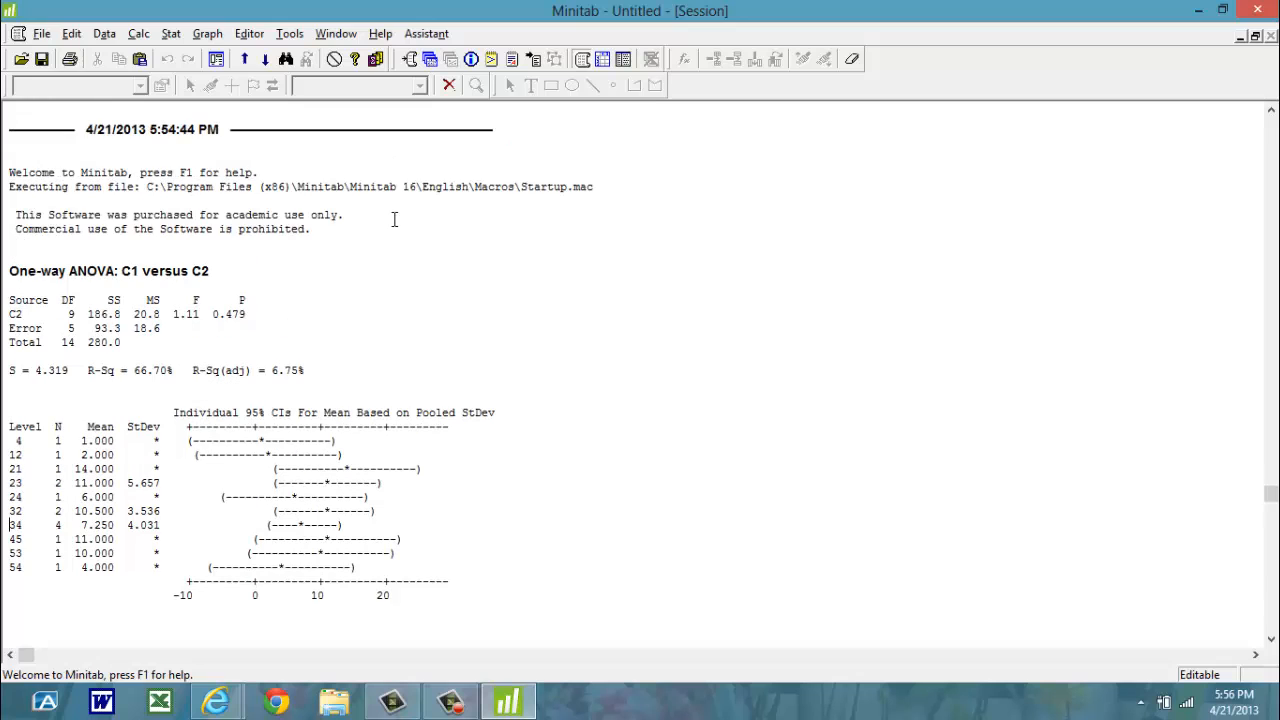
click(105, 34)
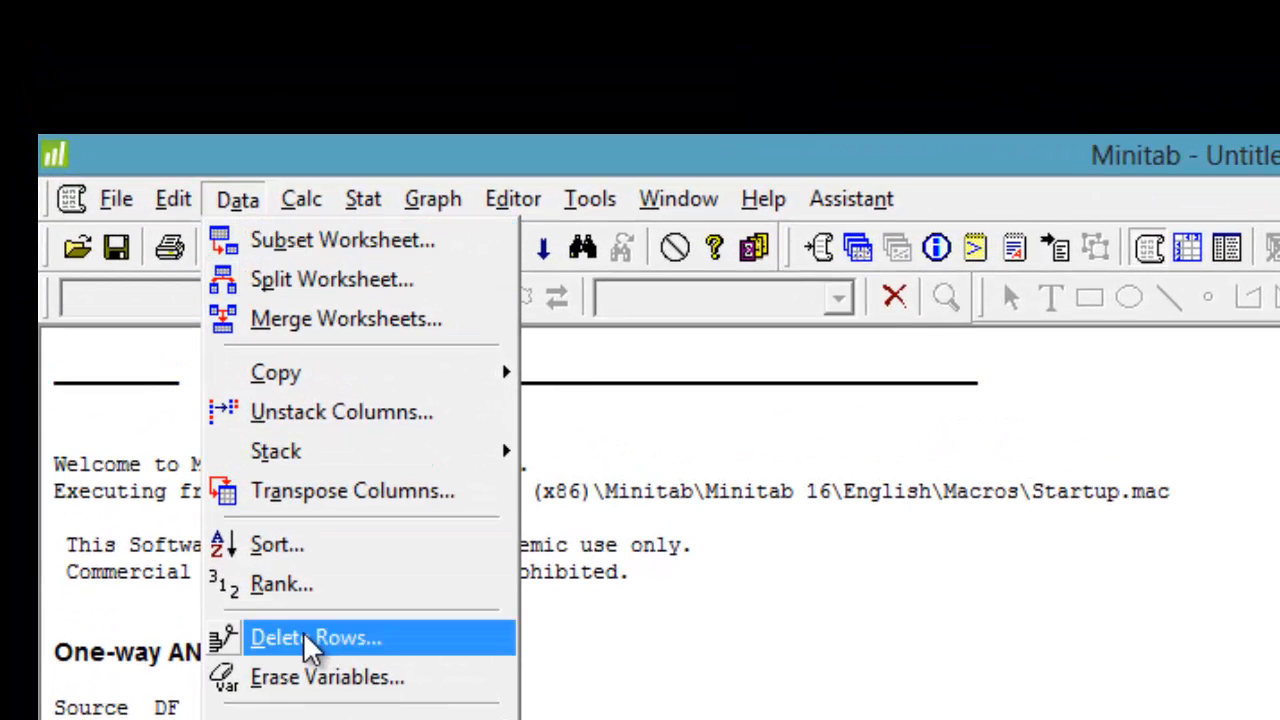
click(312, 648)
key(Escape)
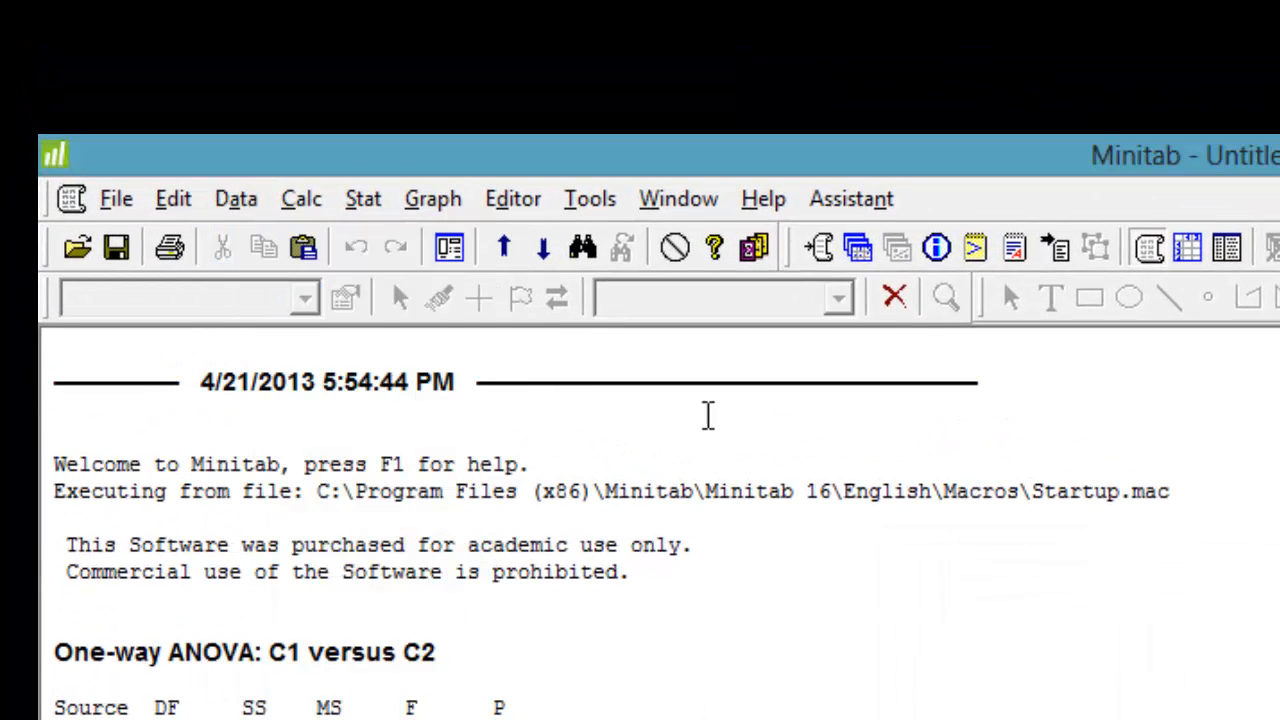
click(310, 205)
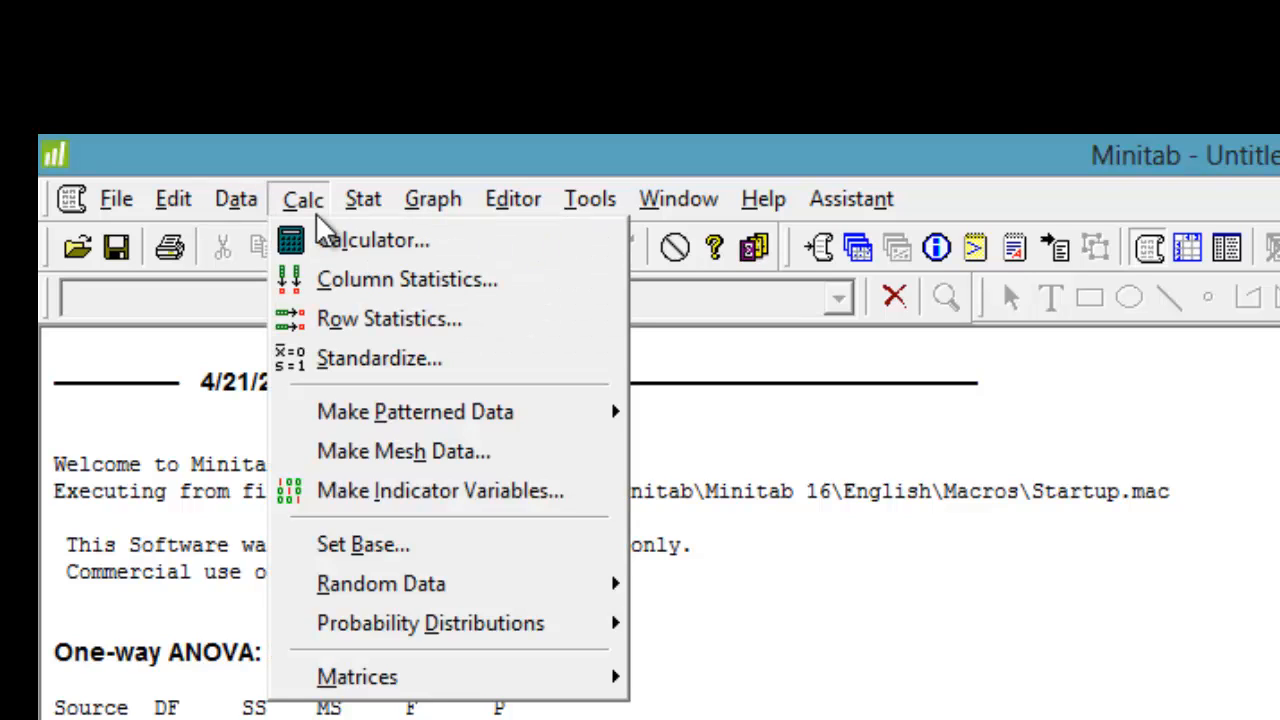
click(352, 240)
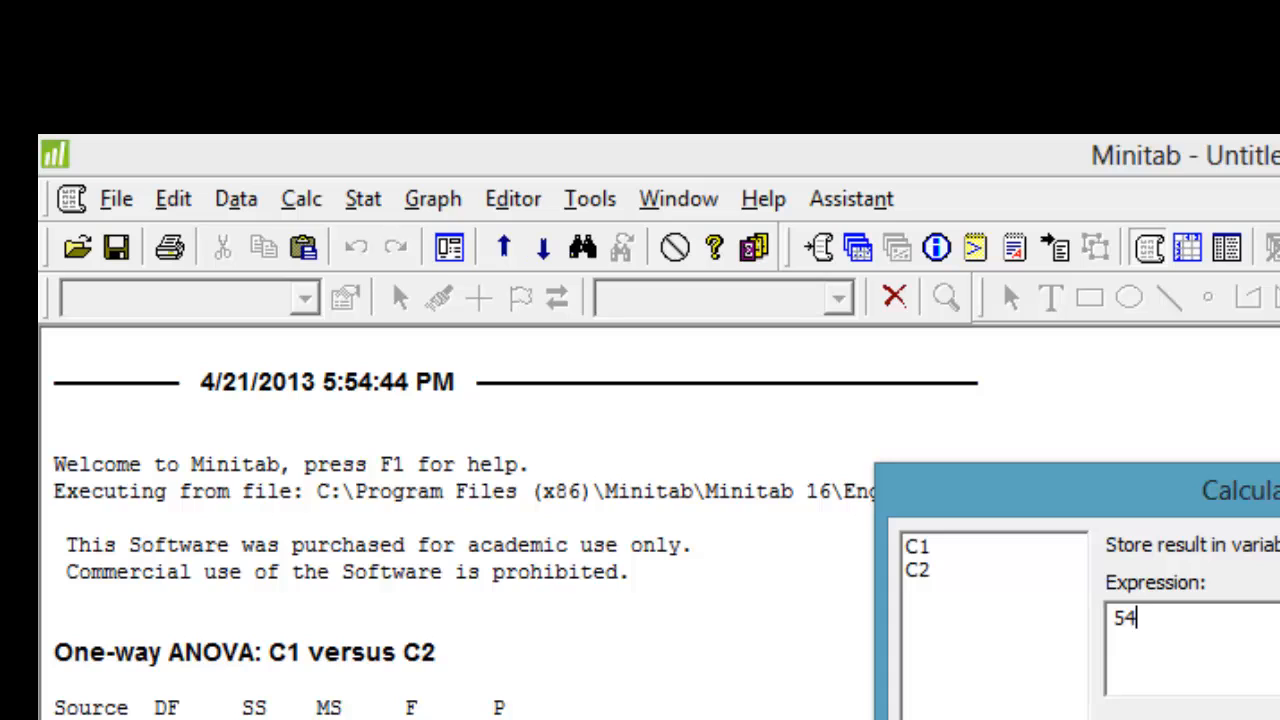
key(Escape)
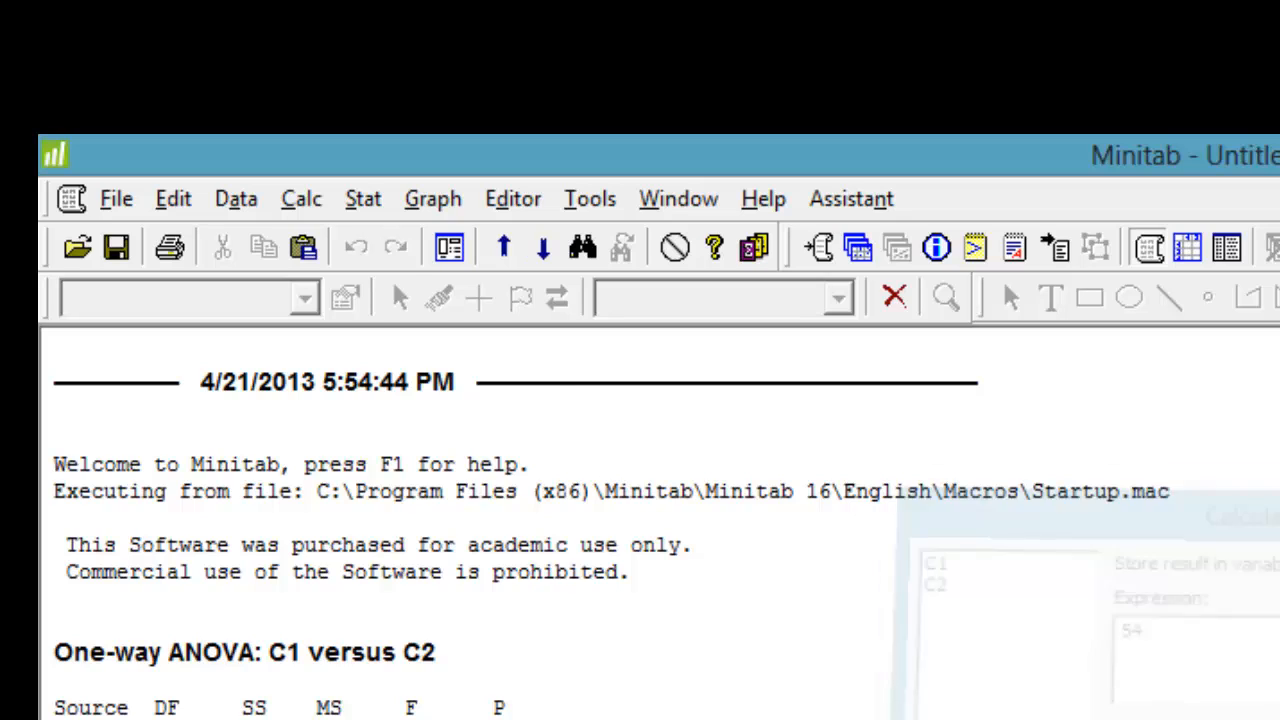
- Display the descriptive statistics for variables C1 and C2
click(364, 199)
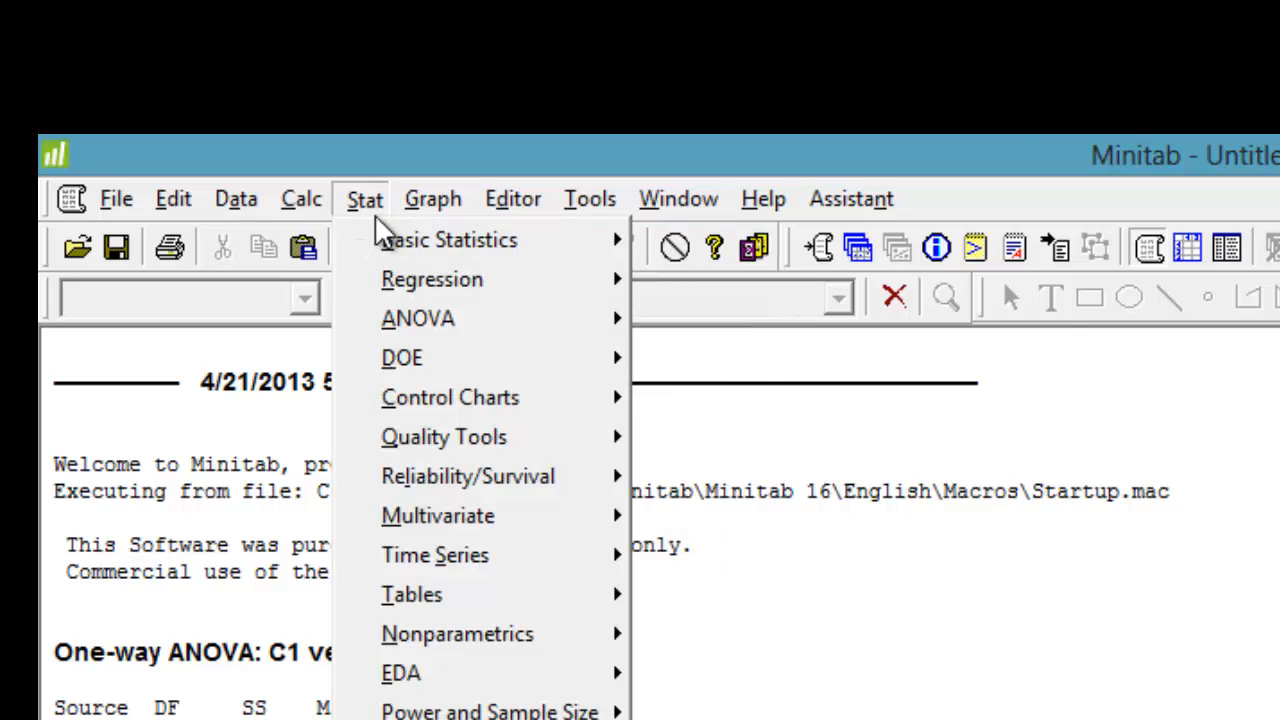
mouse_move(380, 240)
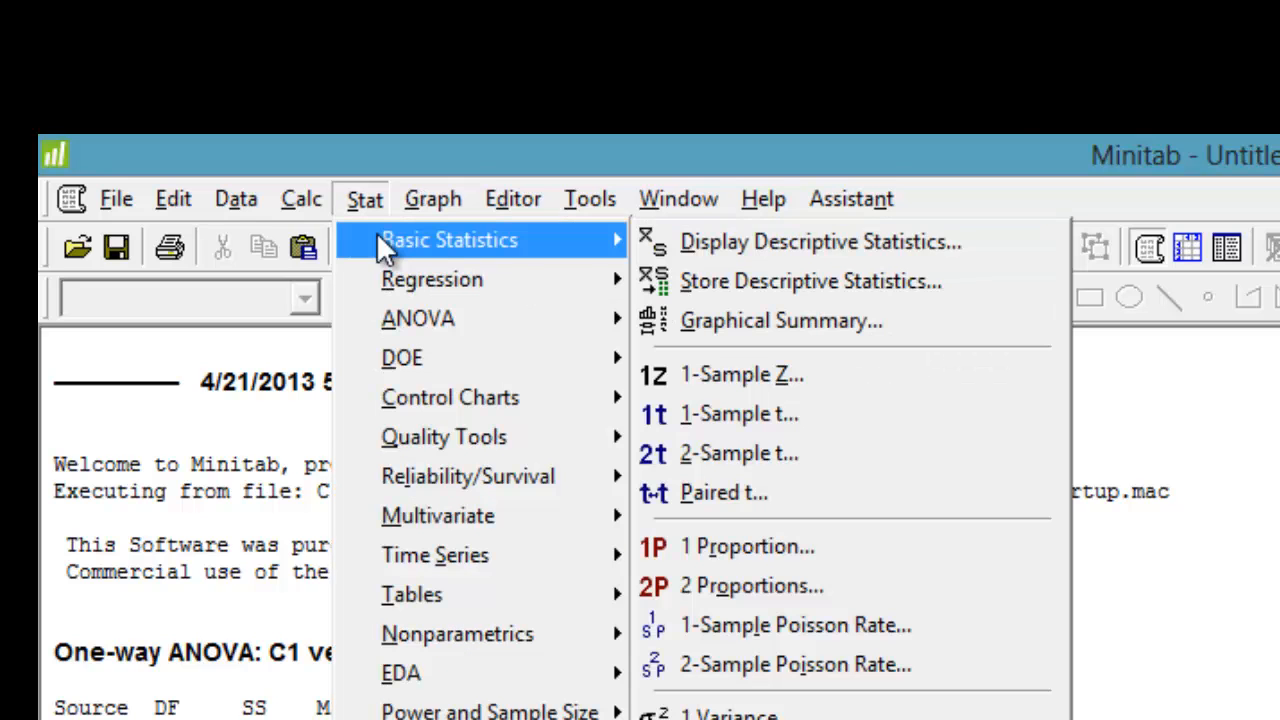
click(748, 250)
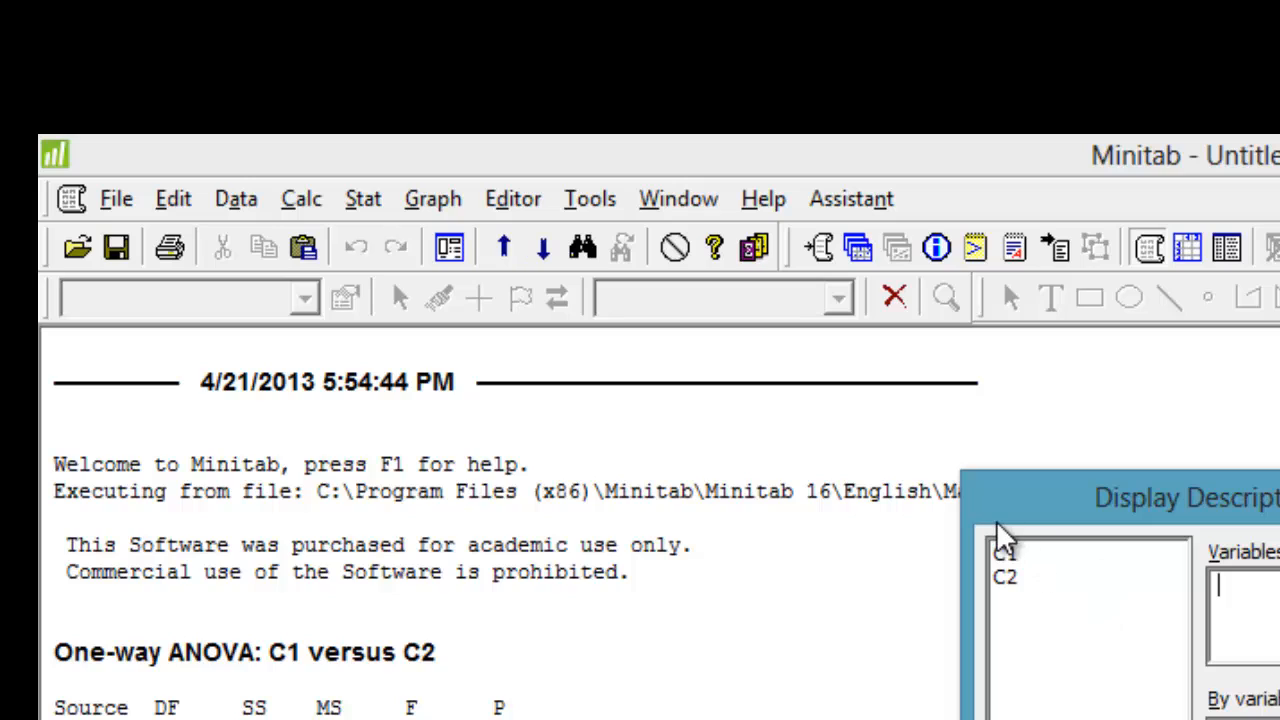
click(1004, 554)
double_click(1004, 554)
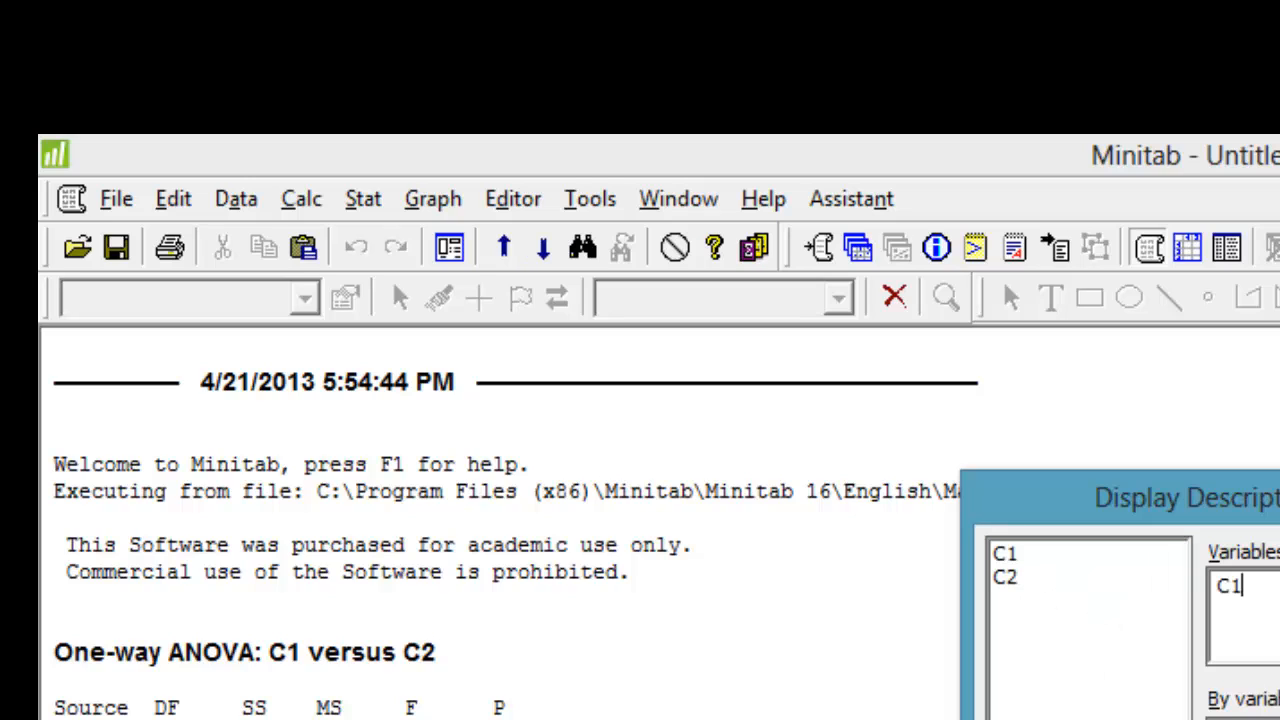
click(1004, 578)
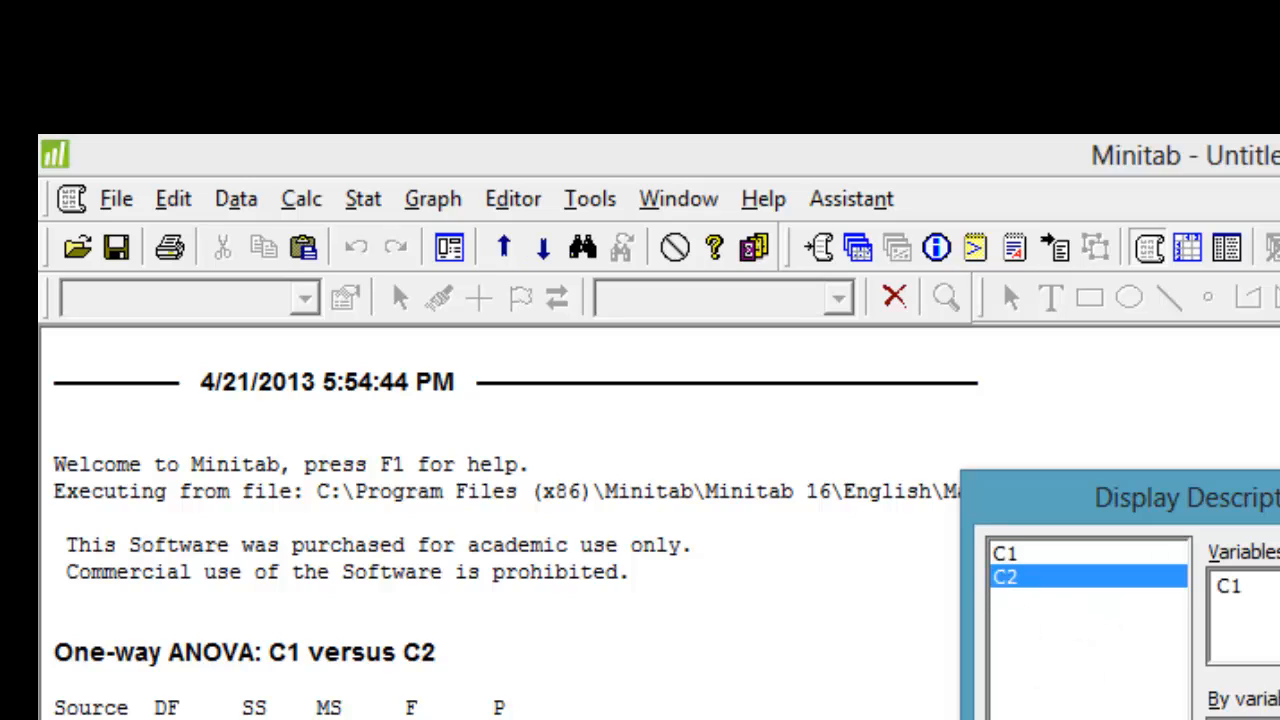
double_click(1004, 578)
key(Return)
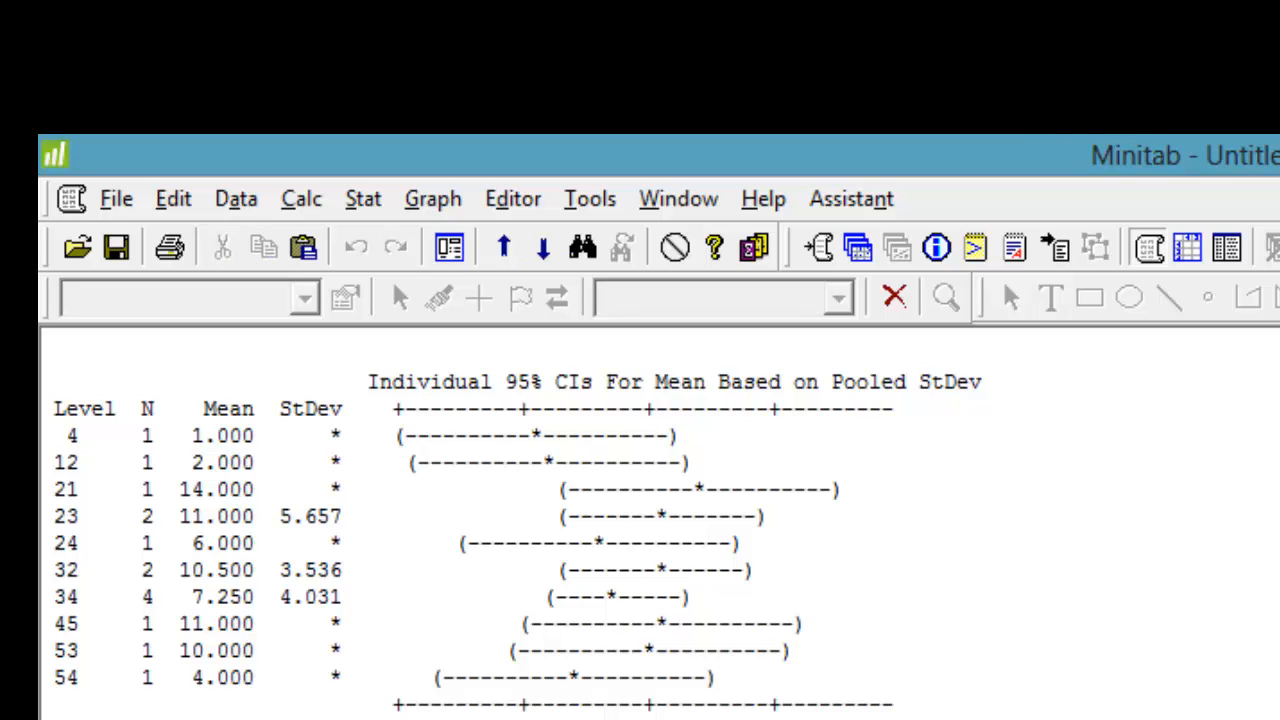
- Create a simple scatterplot with C1 as the Y variable and C2 as the X variable
click(434, 208)
click(447, 240)
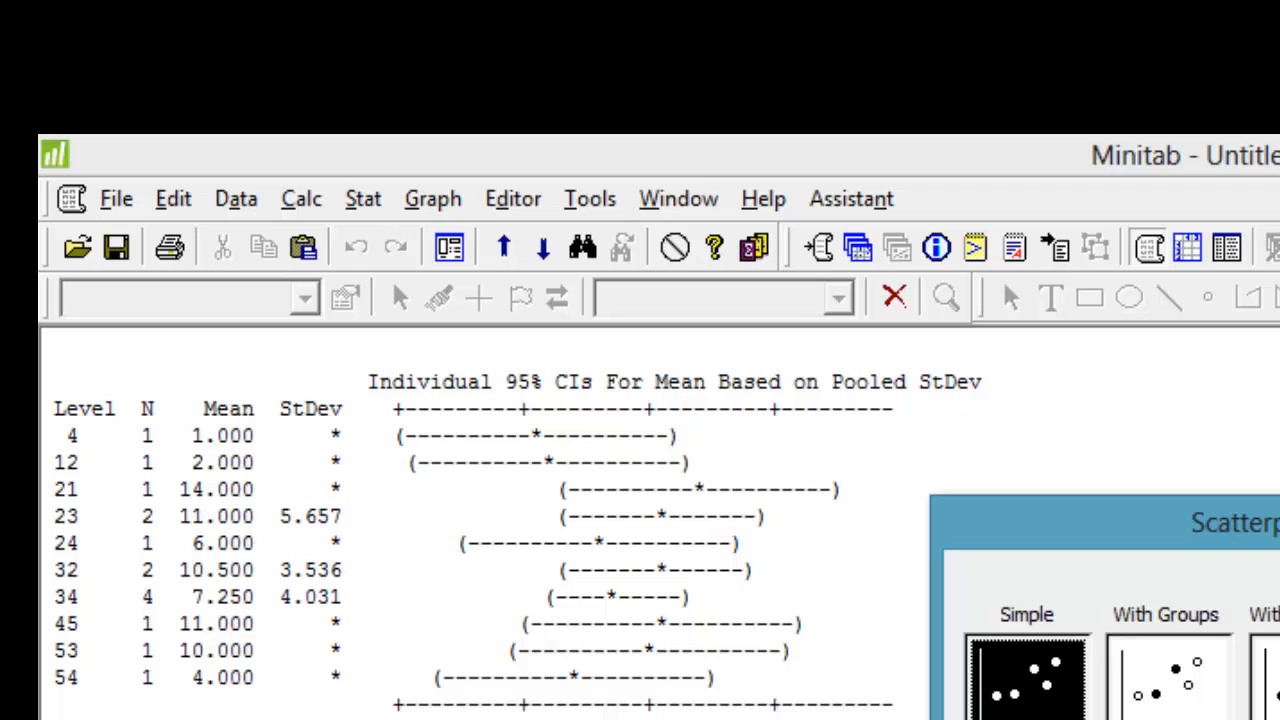
key(Return)
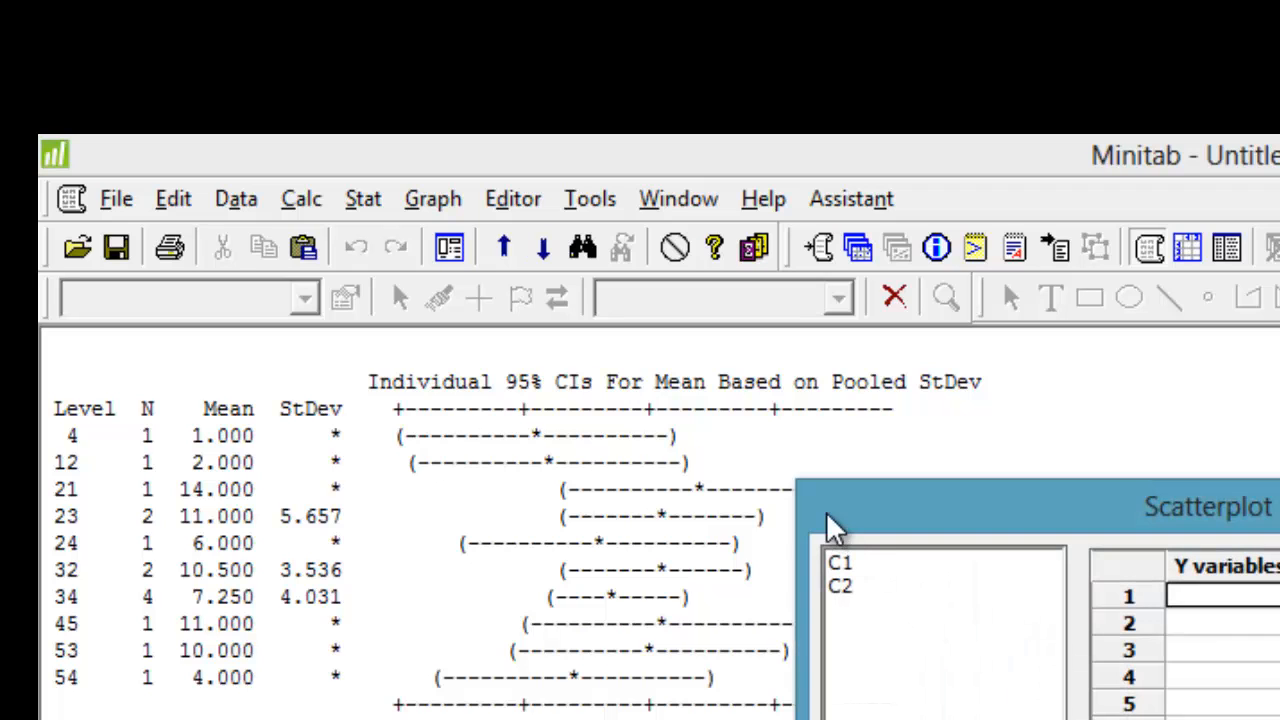
click(840, 565)
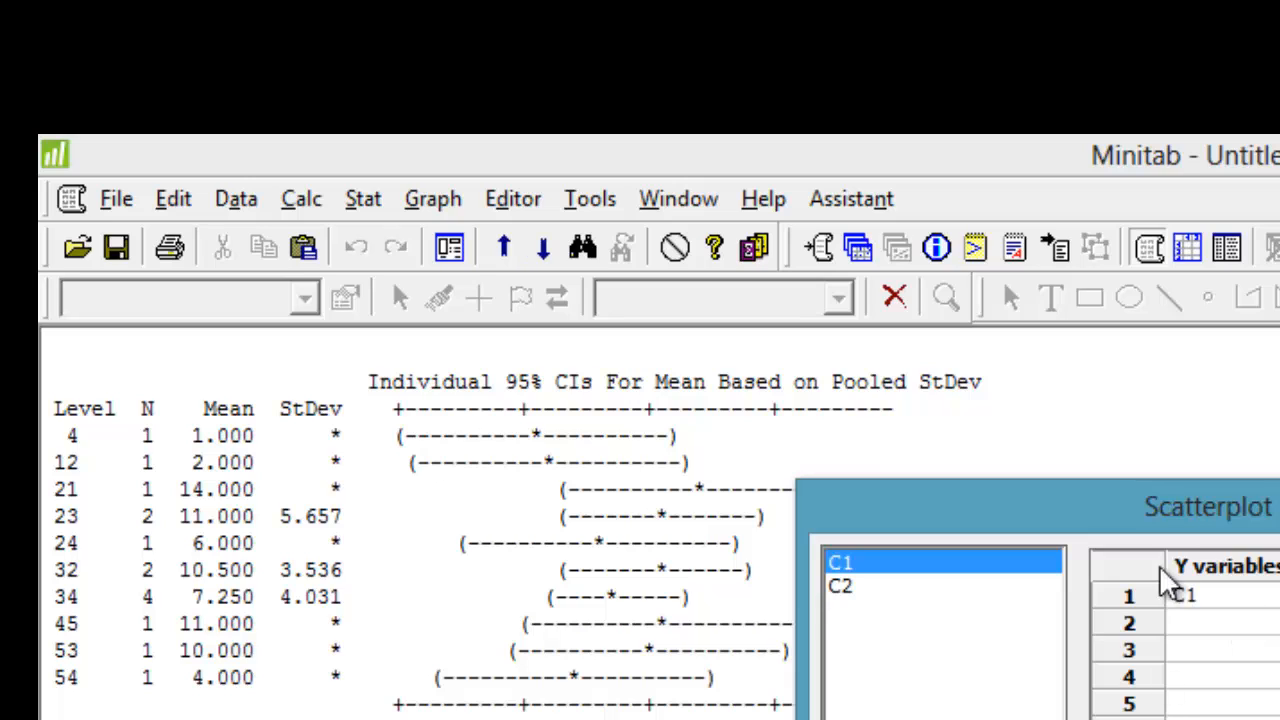
click(845, 586)
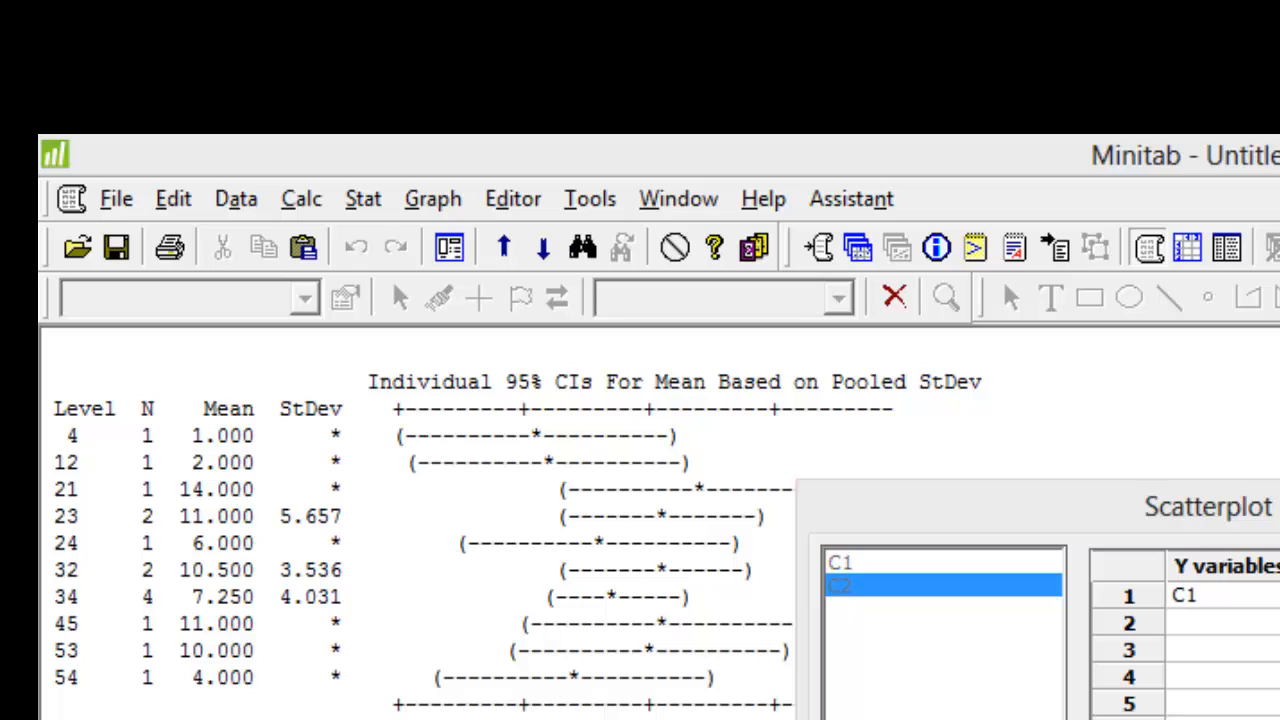
key(Return)
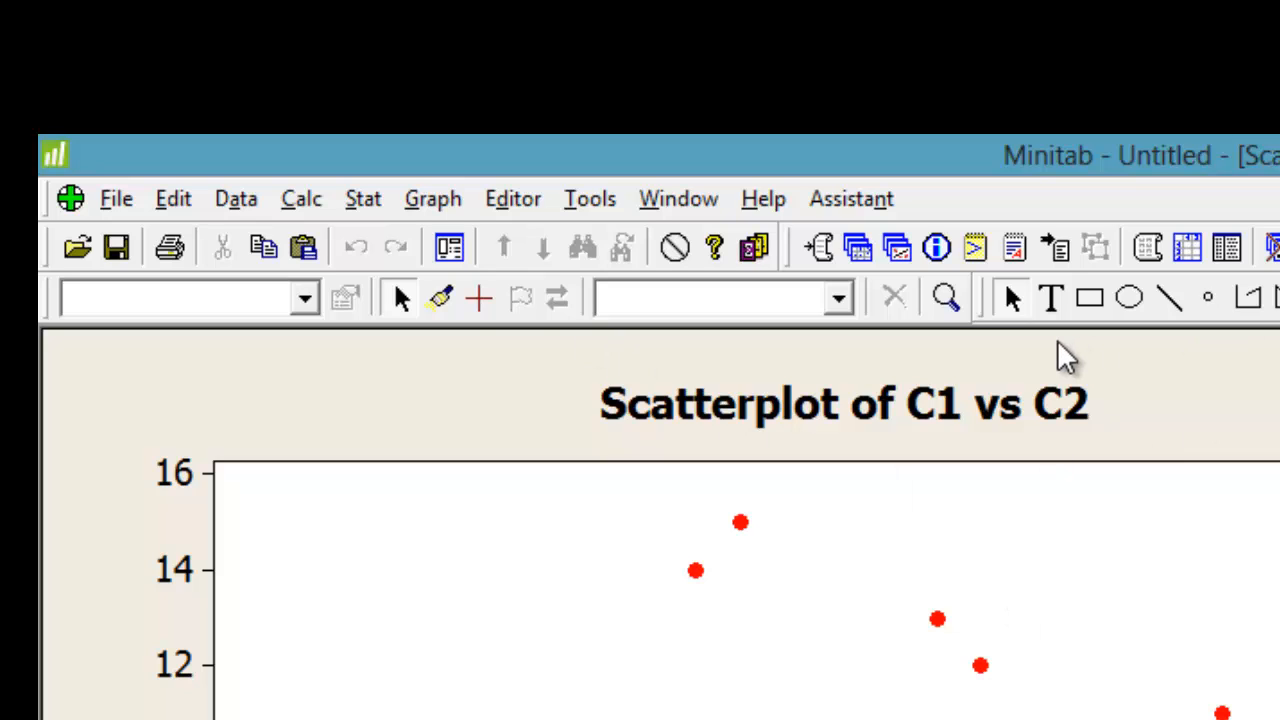
- Create a simple histogram with C1 as the only graph variable
click(449, 203)
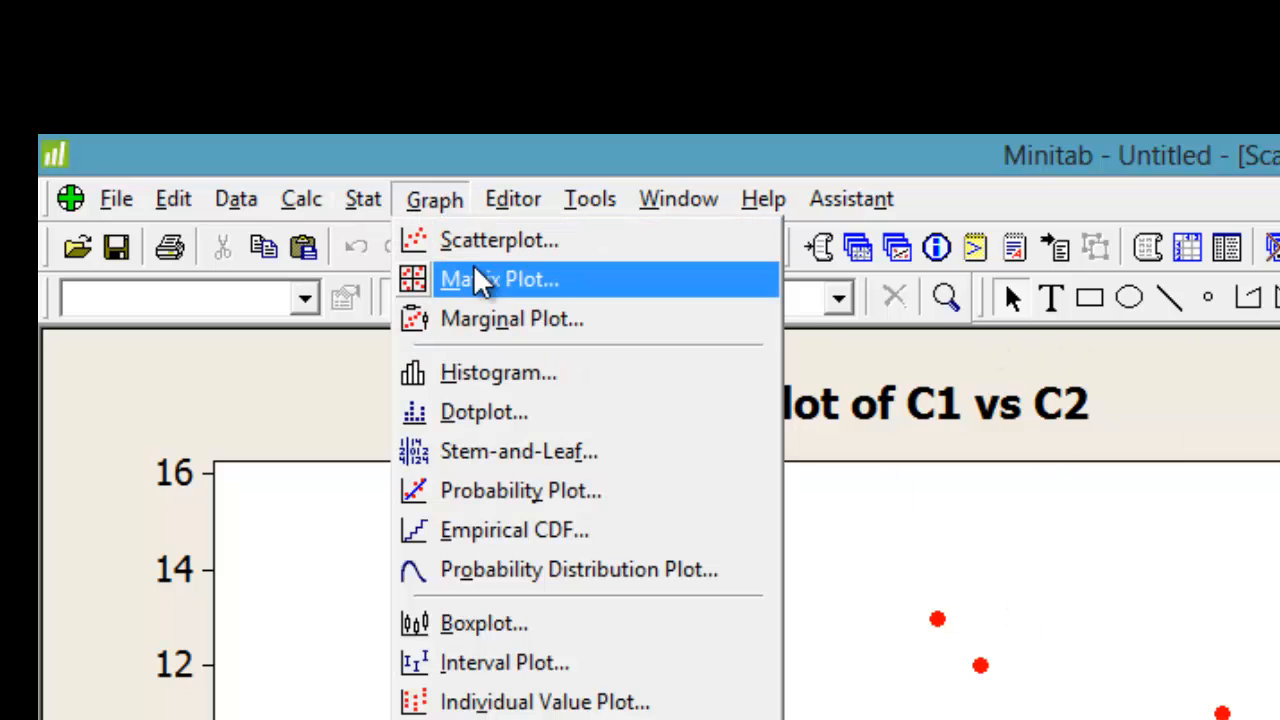
click(497, 376)
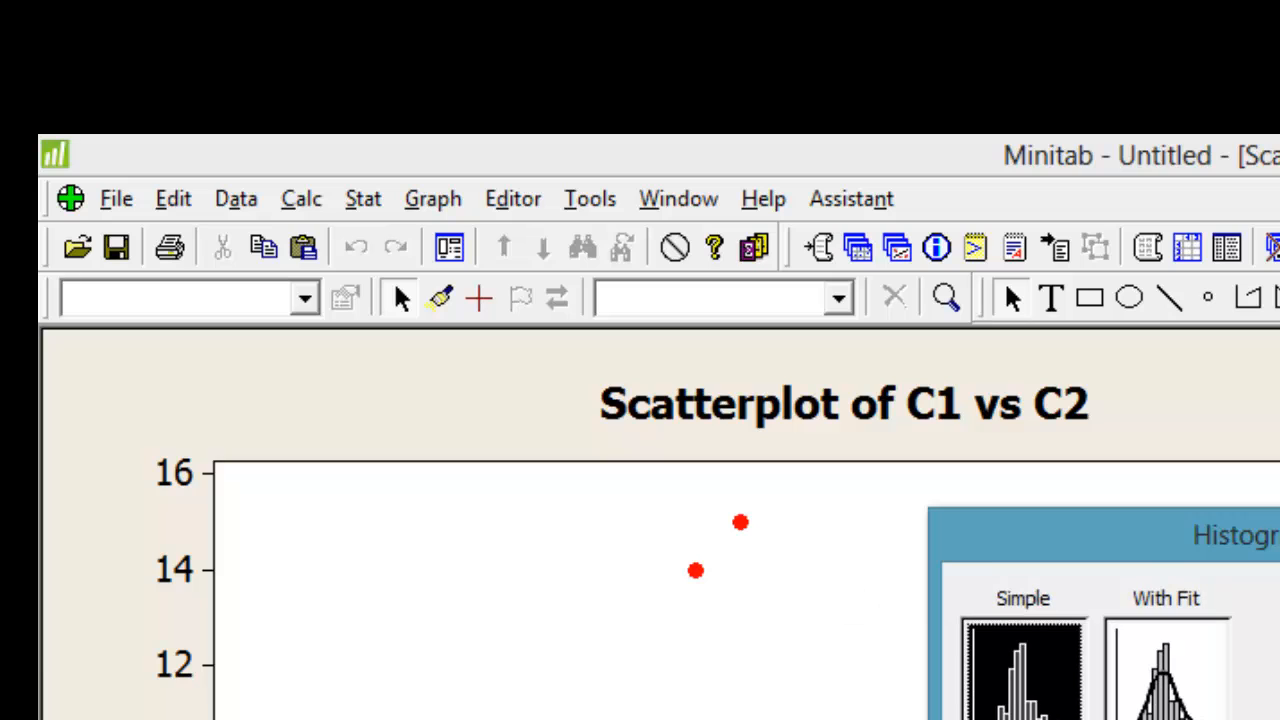
key(Return)
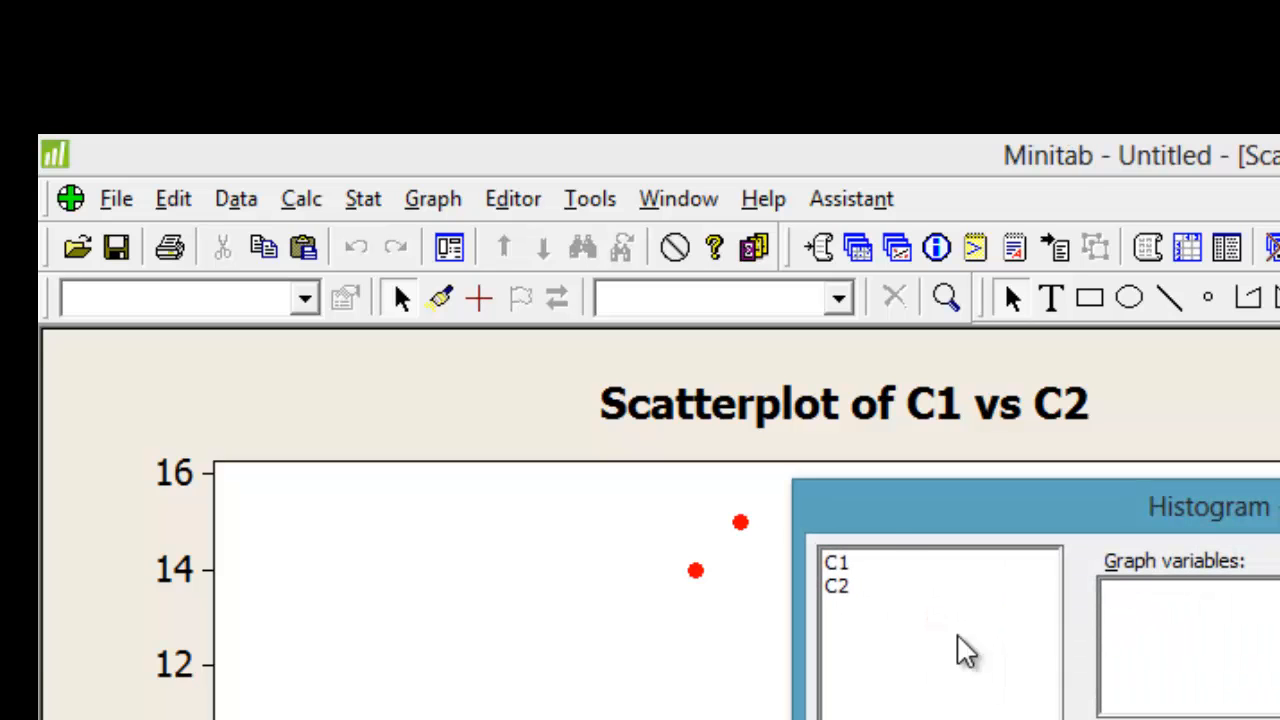
click(840, 565)
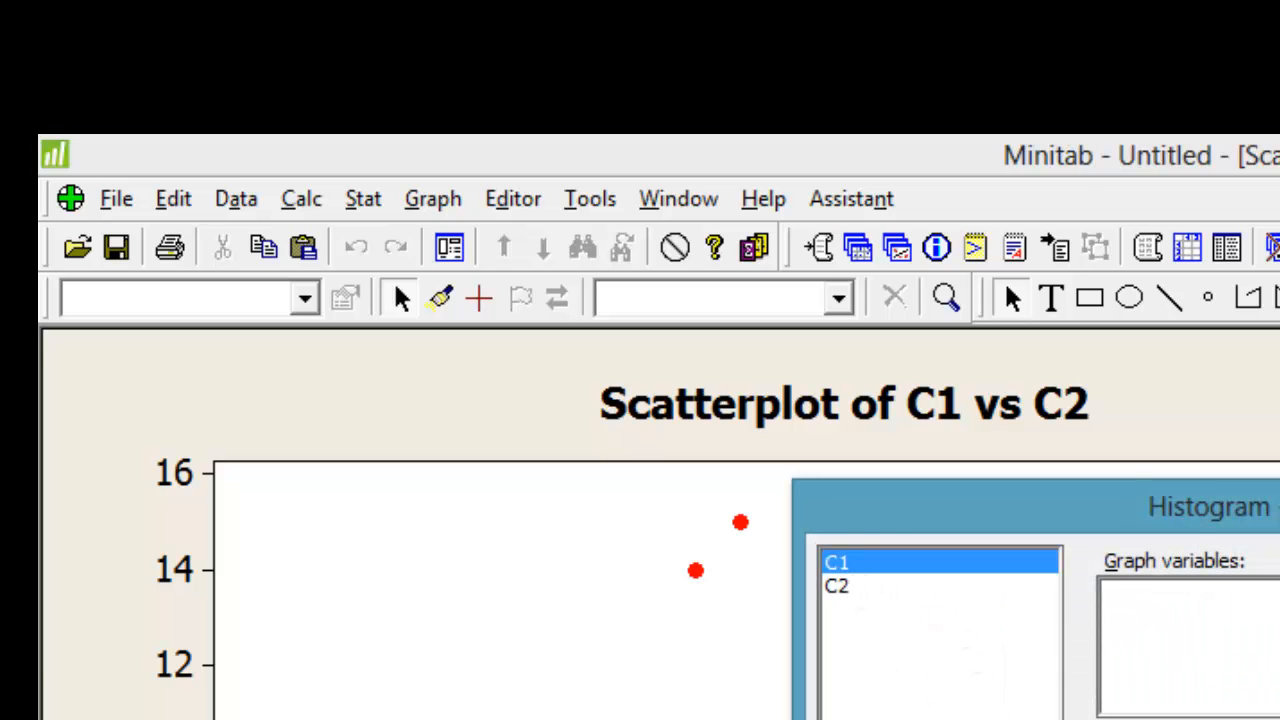
double_click(840, 565)
click(870, 588)
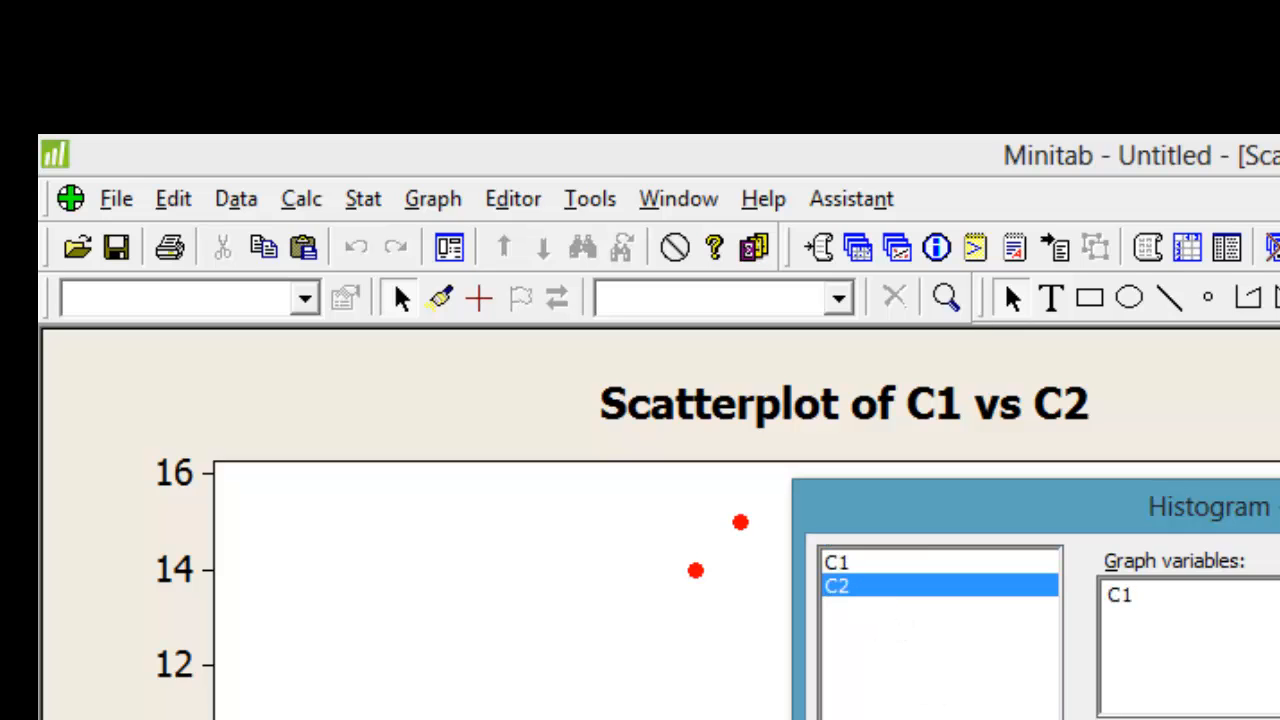
double_click(840, 587)
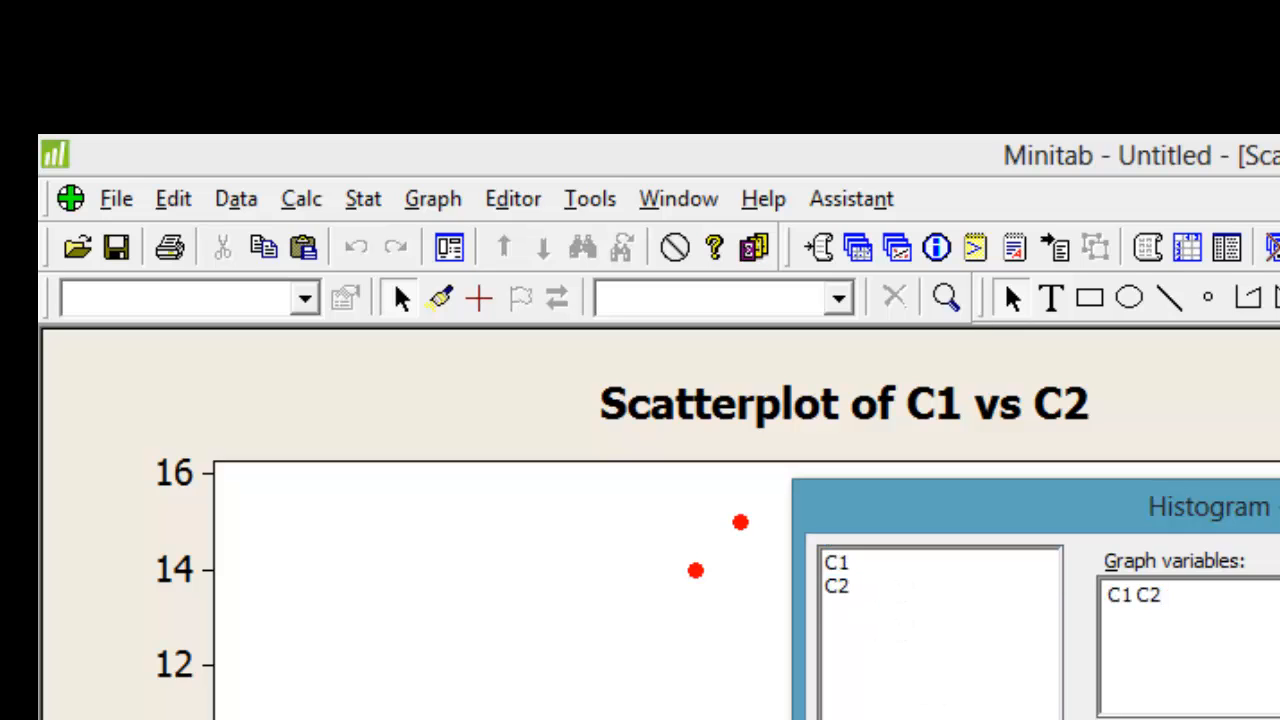
click(1180, 602)
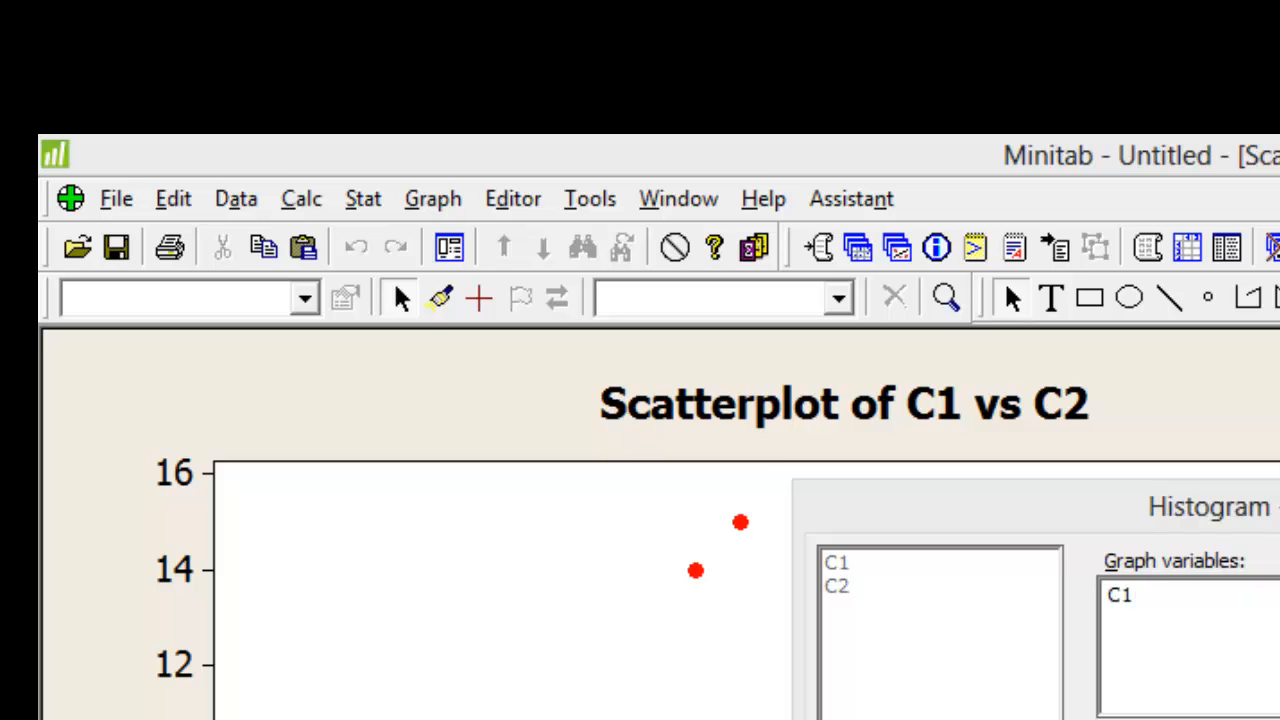
key(Return)
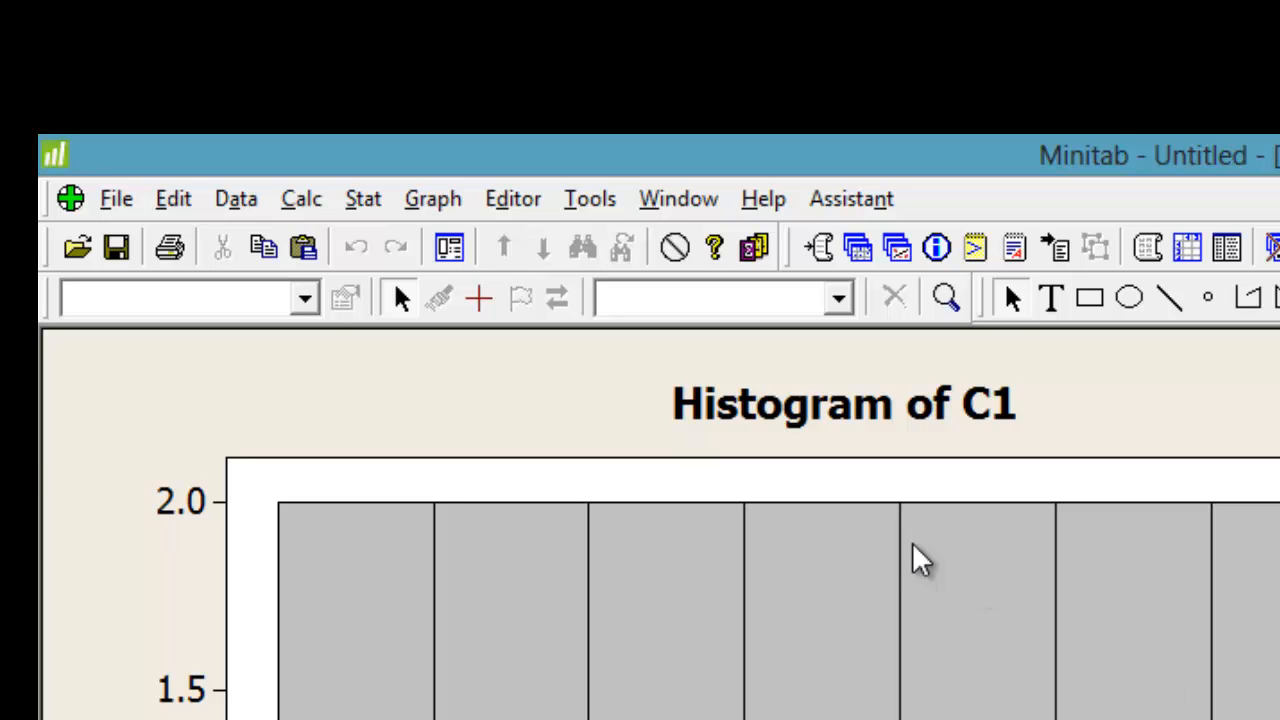
- Generate a stem-and-leaf display for graph variables C1 and C2
click(432, 199)
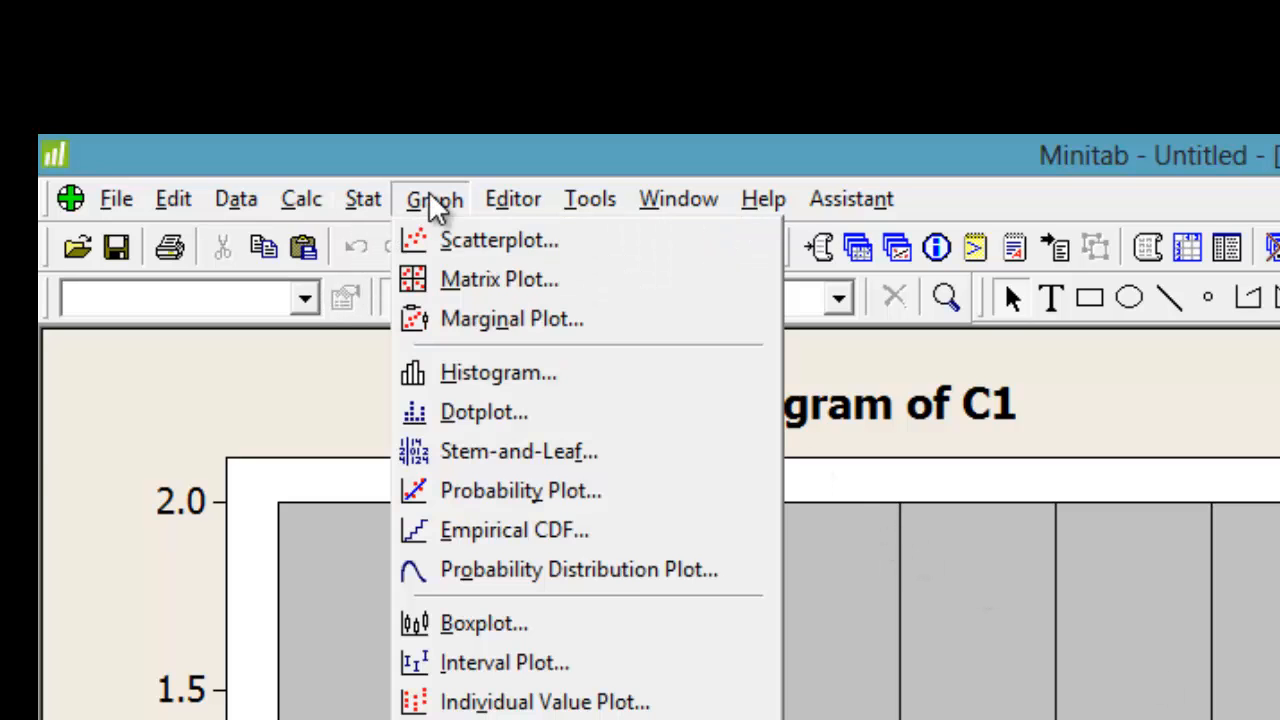
click(518, 452)
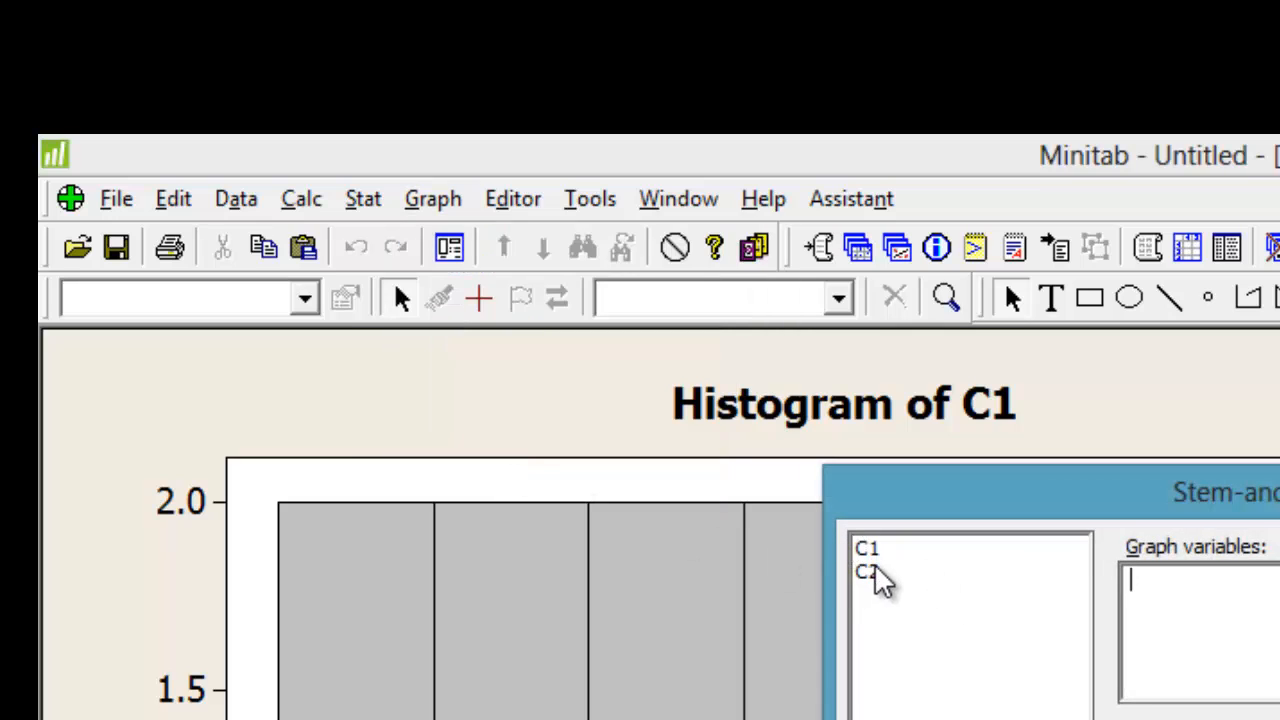
click(886, 680)
double_click(897, 680)
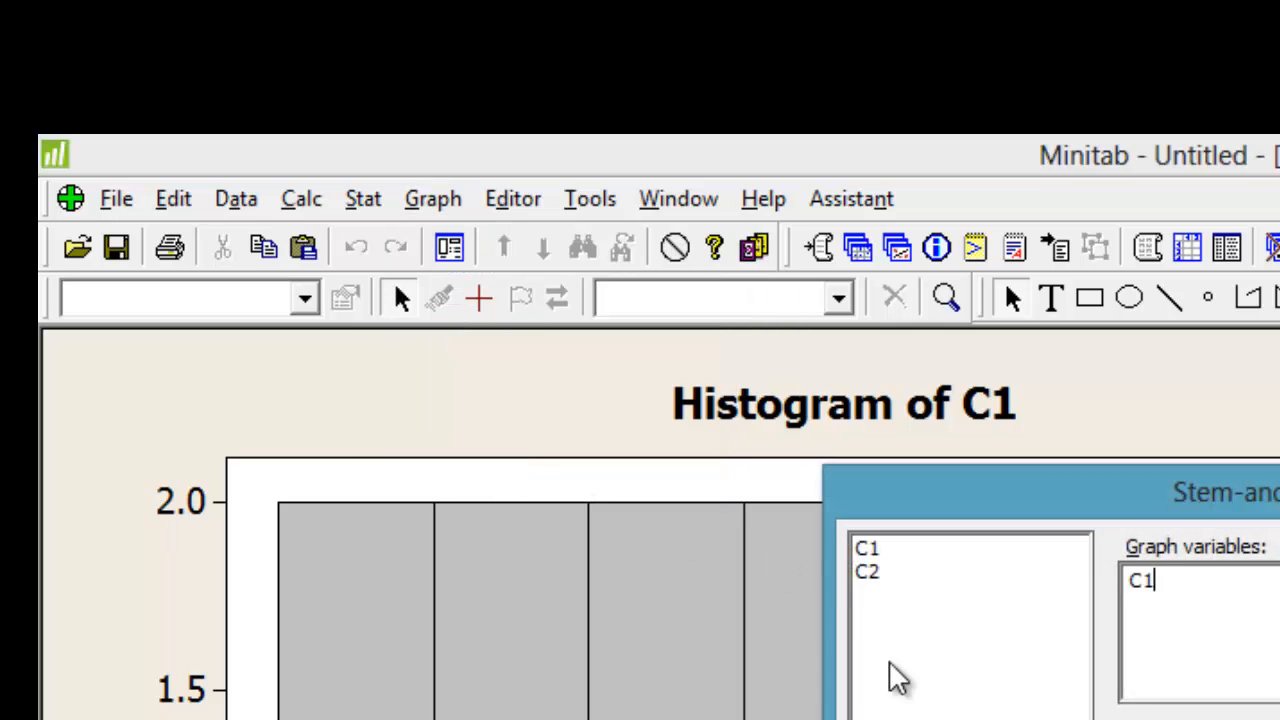
click(880, 572)
double_click(880, 572)
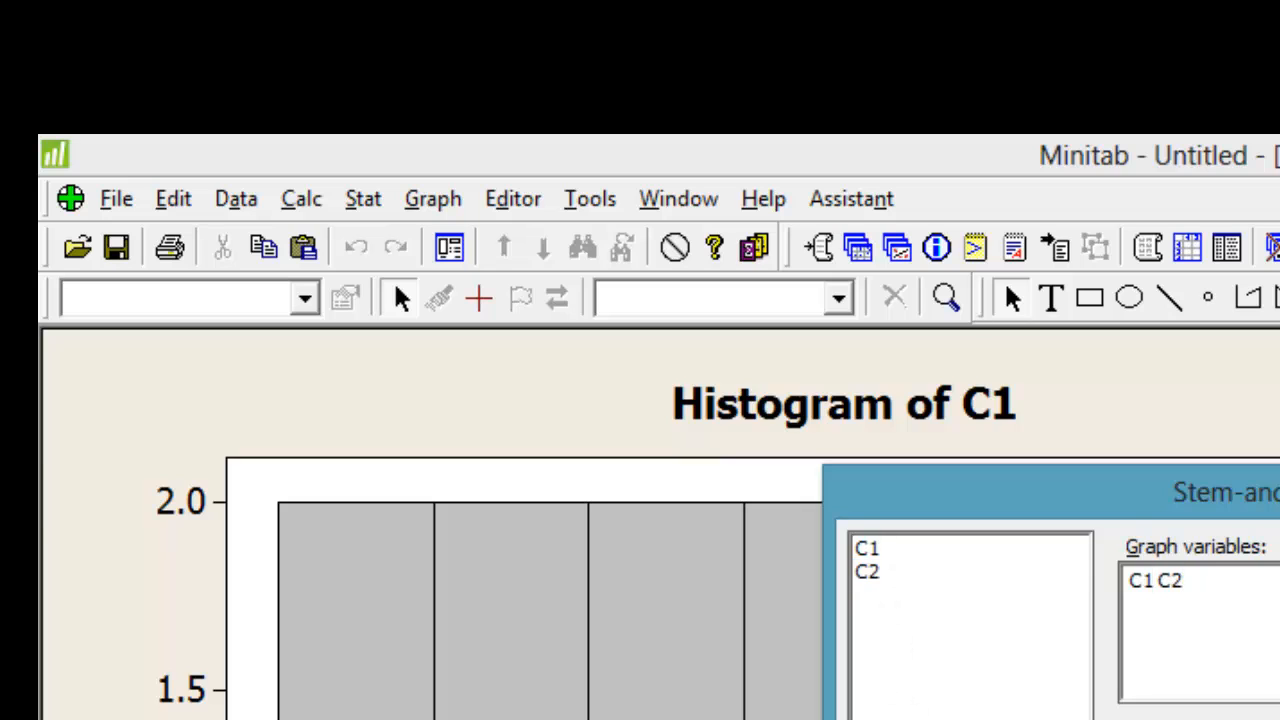
key(Return)
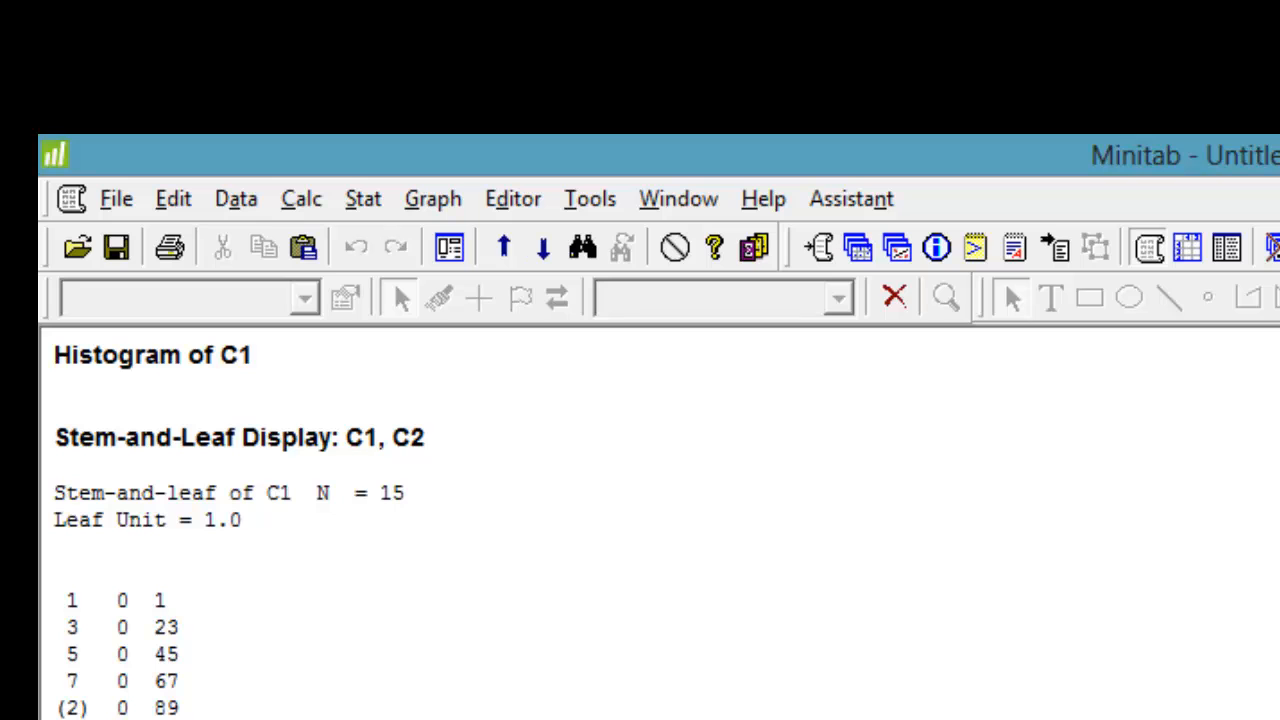
- Create a simple one-Y boxplot with C2 as the graph variable
click(434, 200)
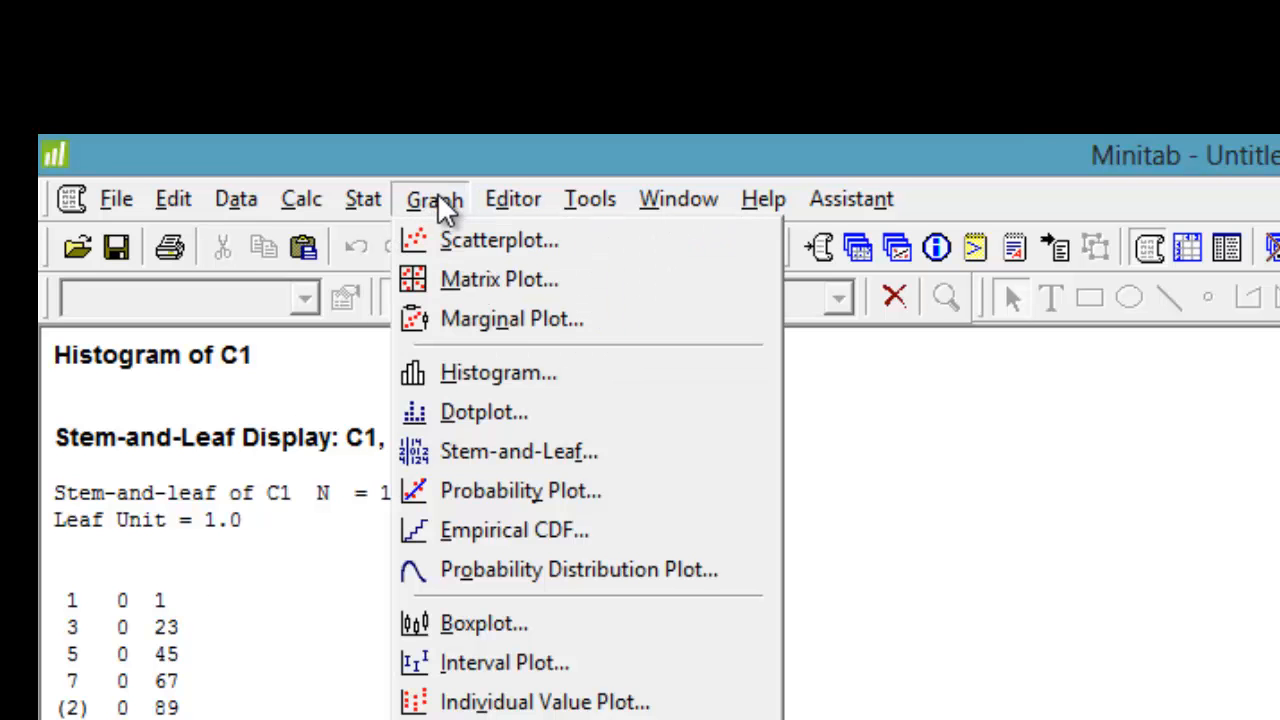
click(549, 630)
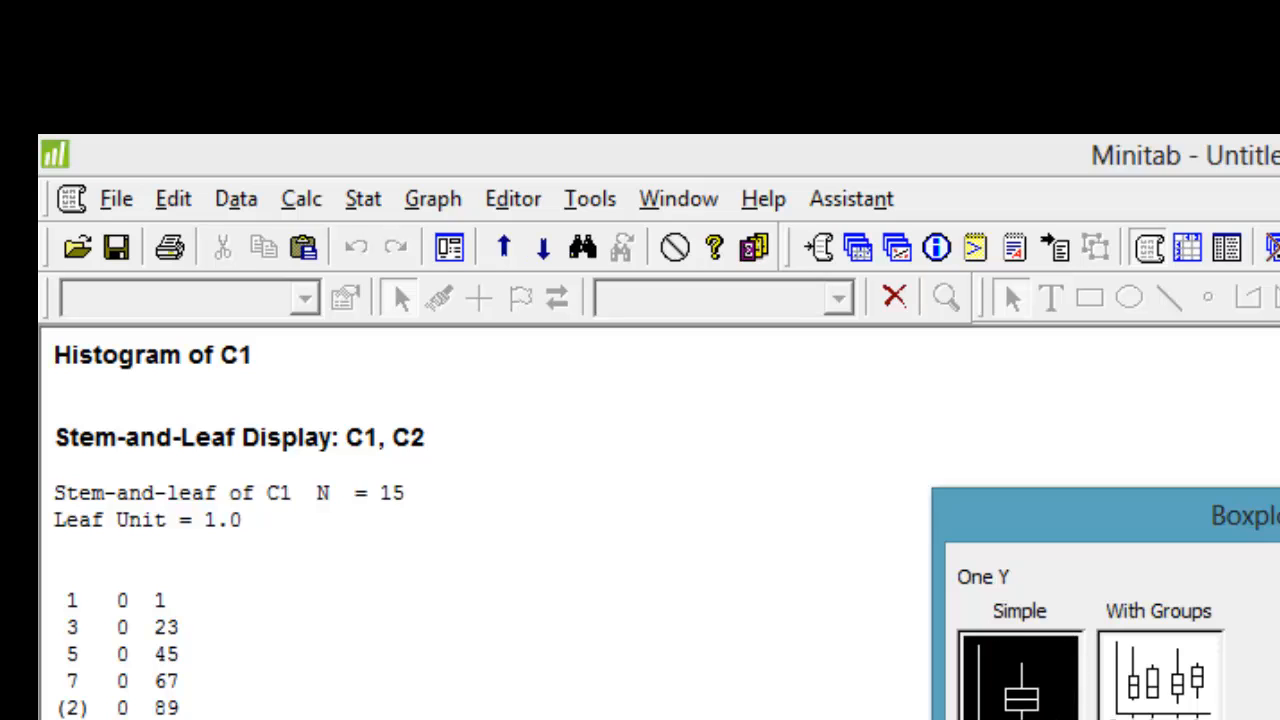
double_click(1020, 692)
click(834, 566)
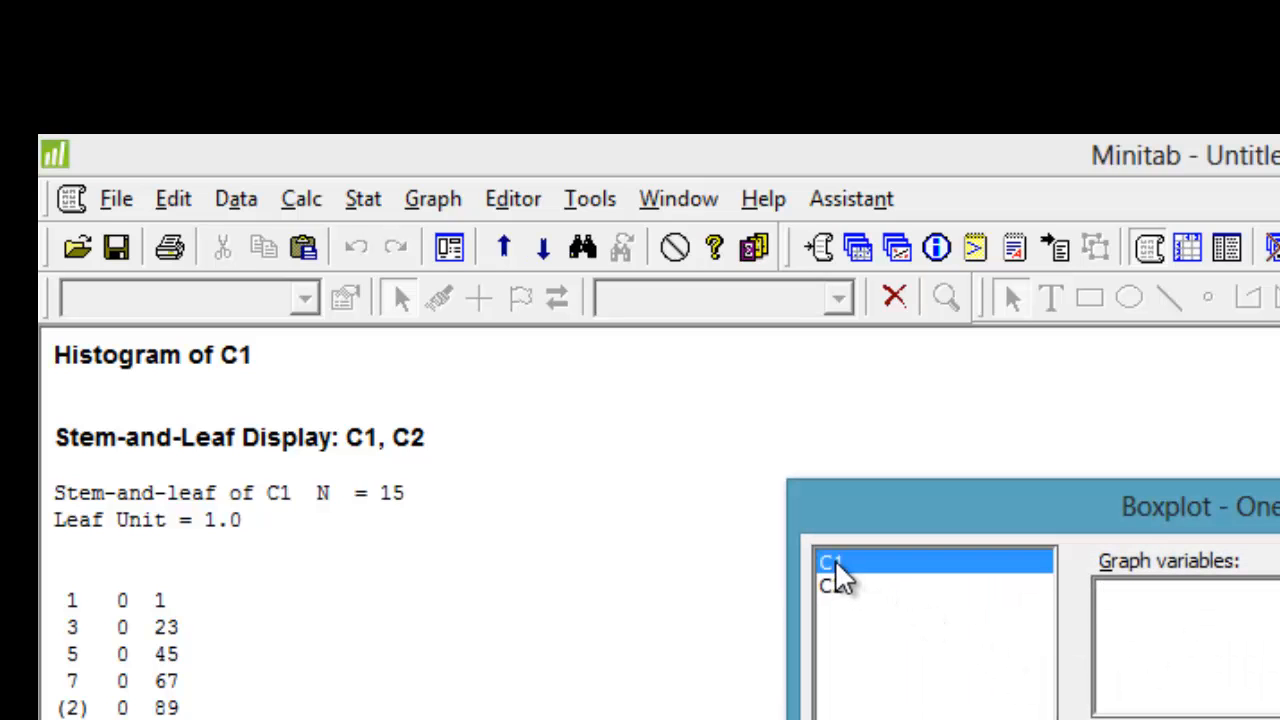
click(843, 588)
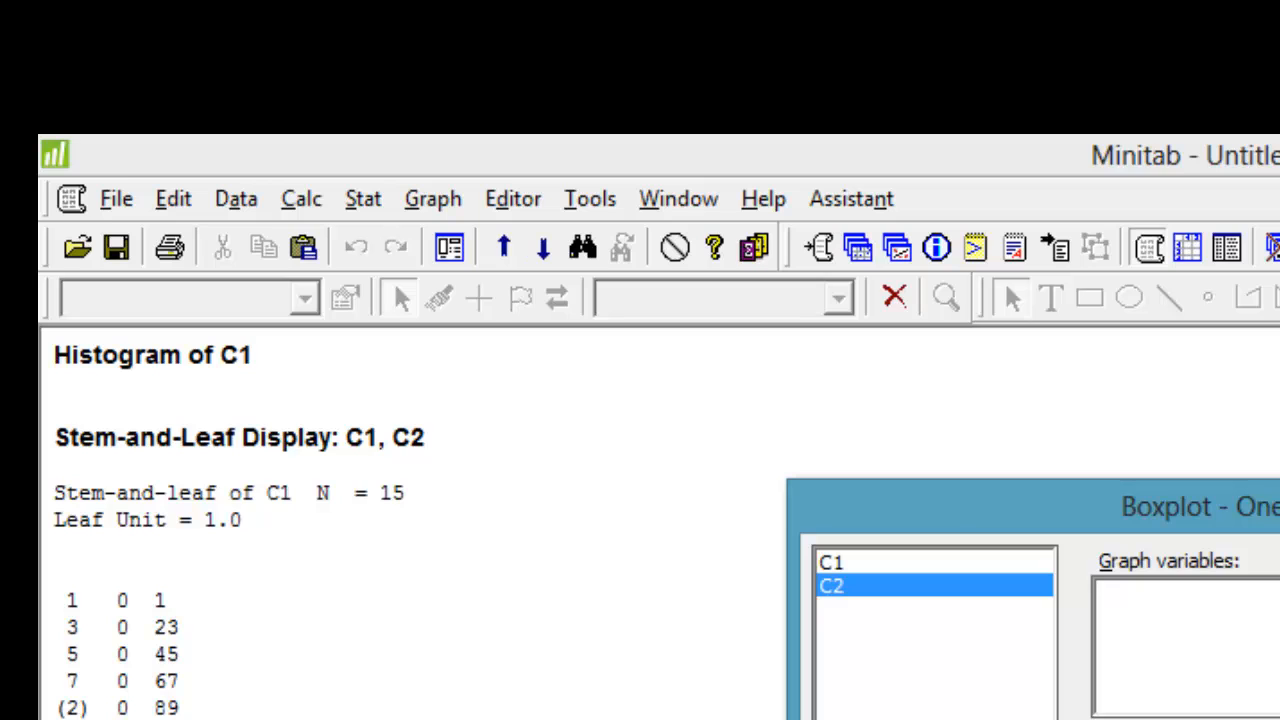
double_click(843, 588)
key(Return)
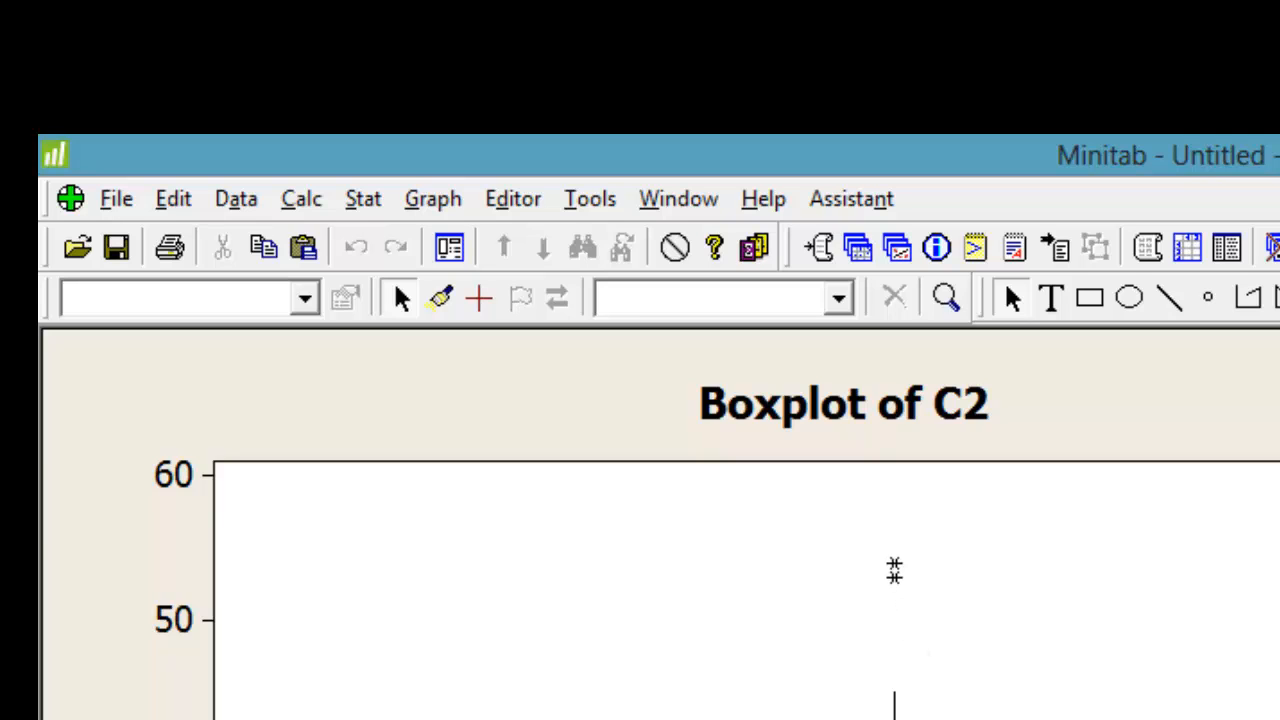
click(1052, 298)
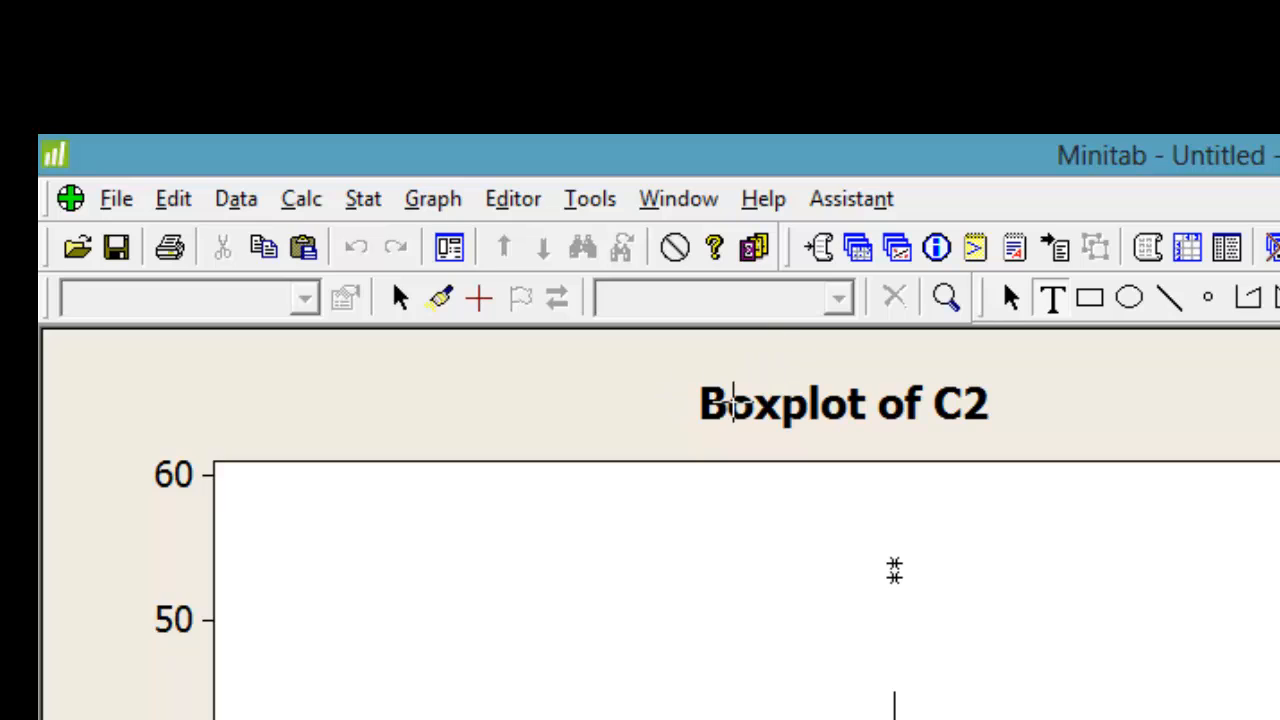
click(898, 398)
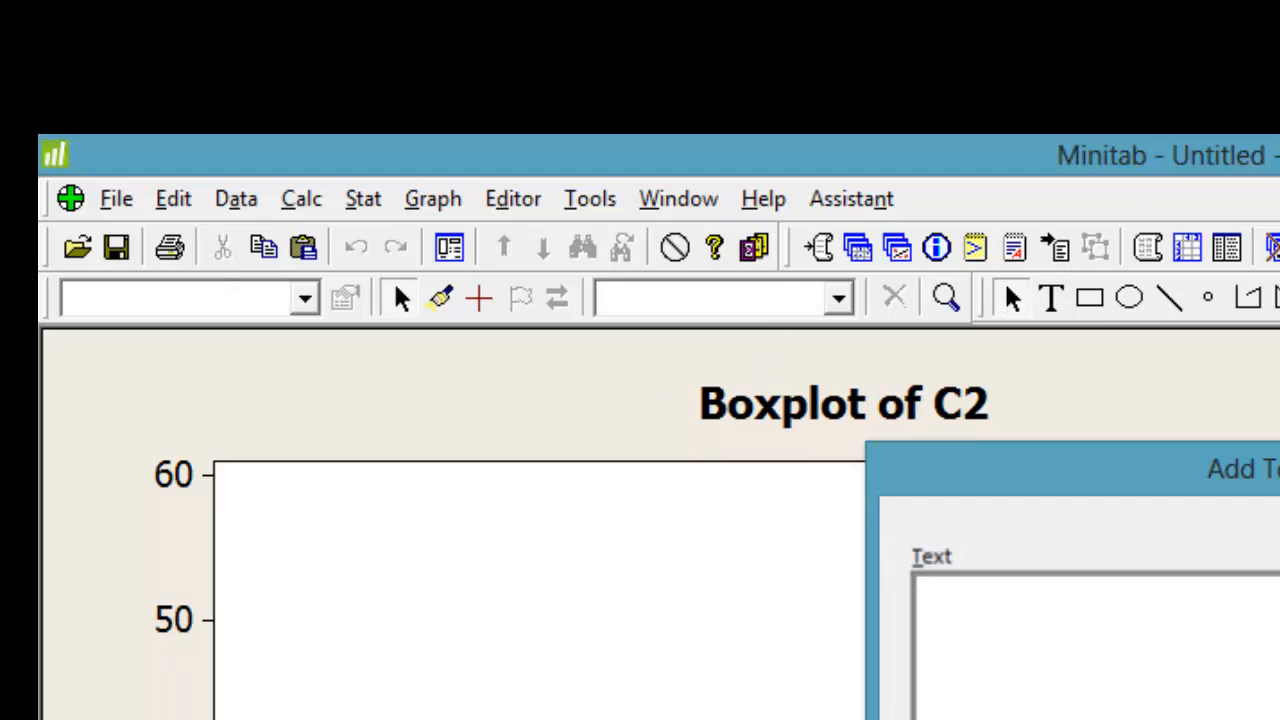
key(Escape)
- Change the boxplot's title to the person's first name in possessive form followed by "Data"
double_click(833, 410)
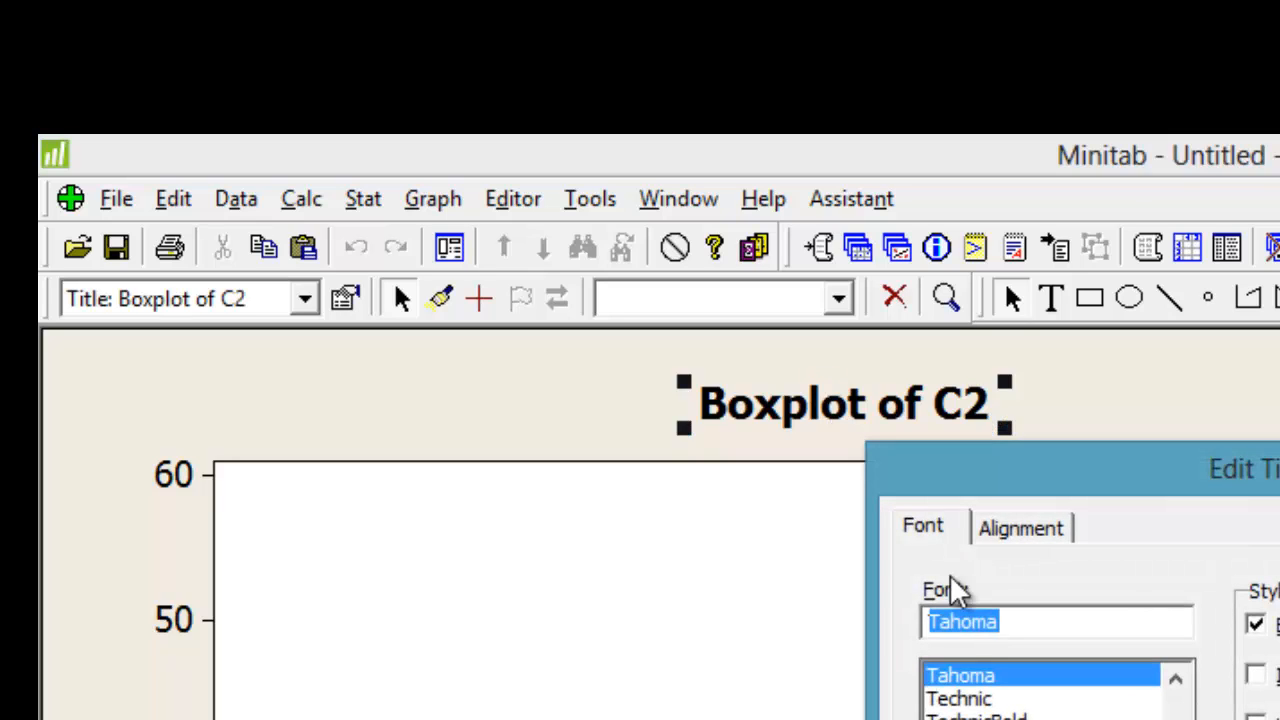
key(Tab)
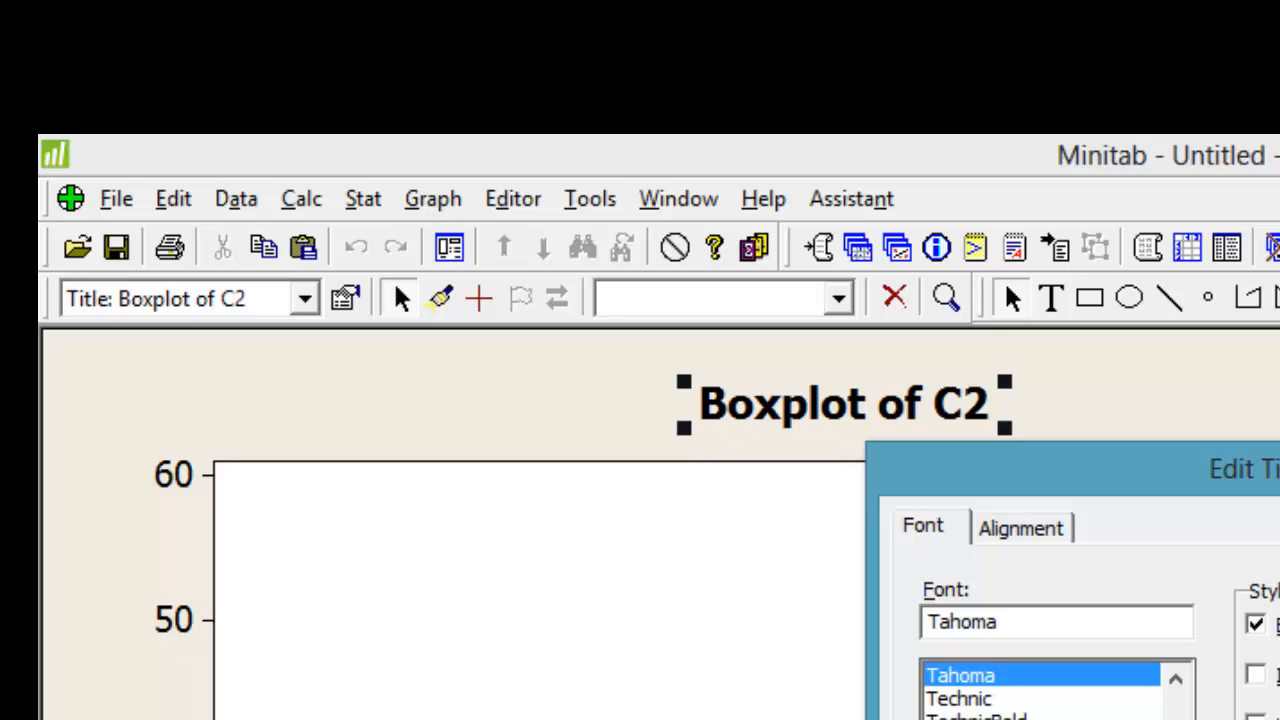
key(Return)
- Edit the boxplot's Y axis label
key(Down)
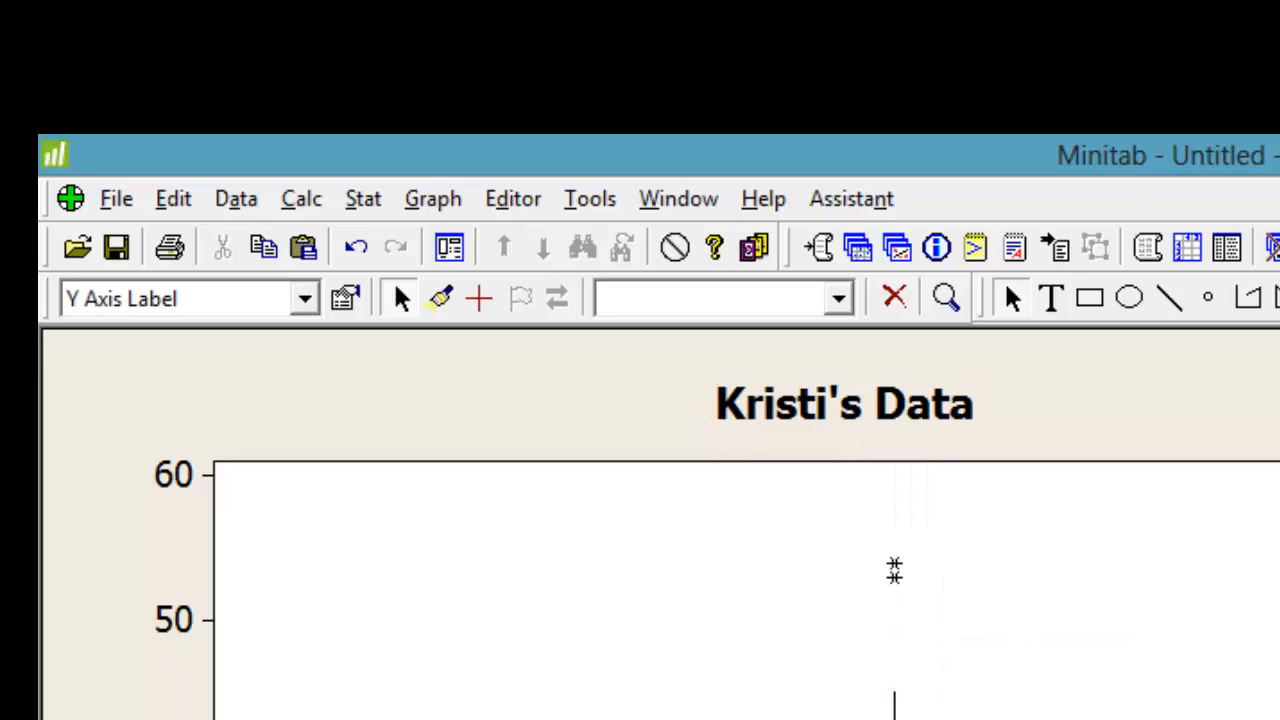
key(ctrl+t)
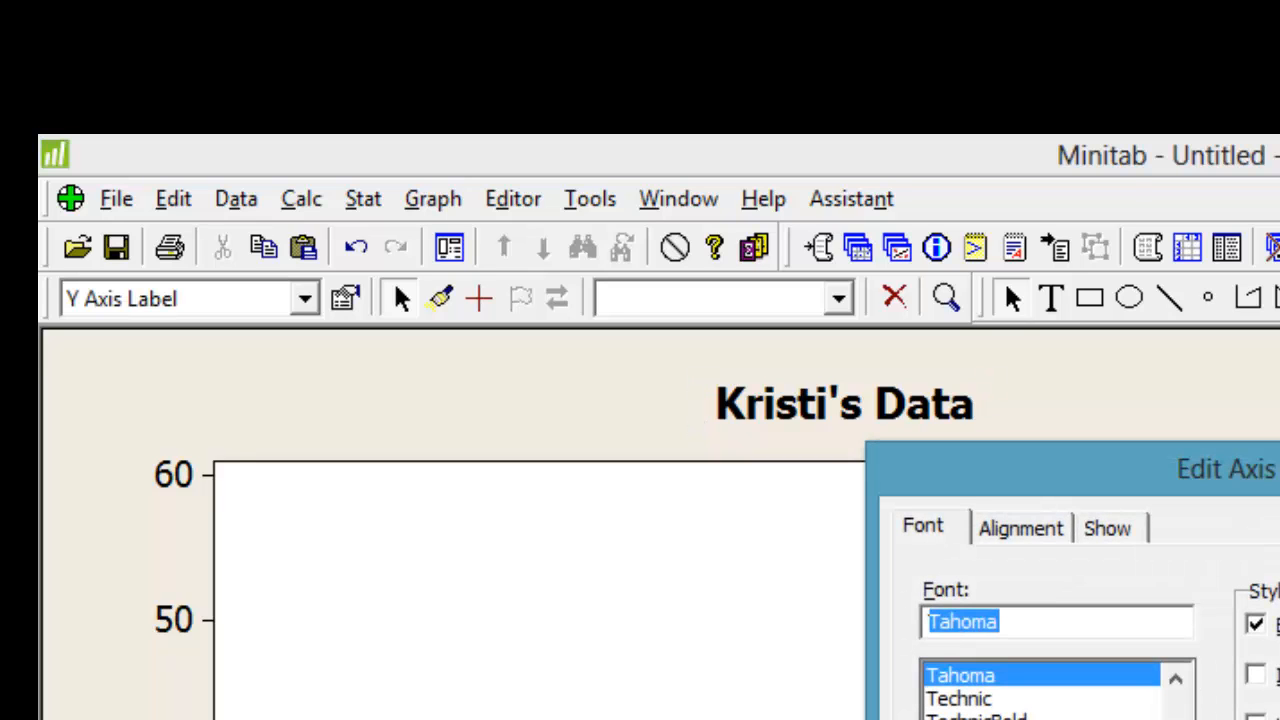
key(Tab)
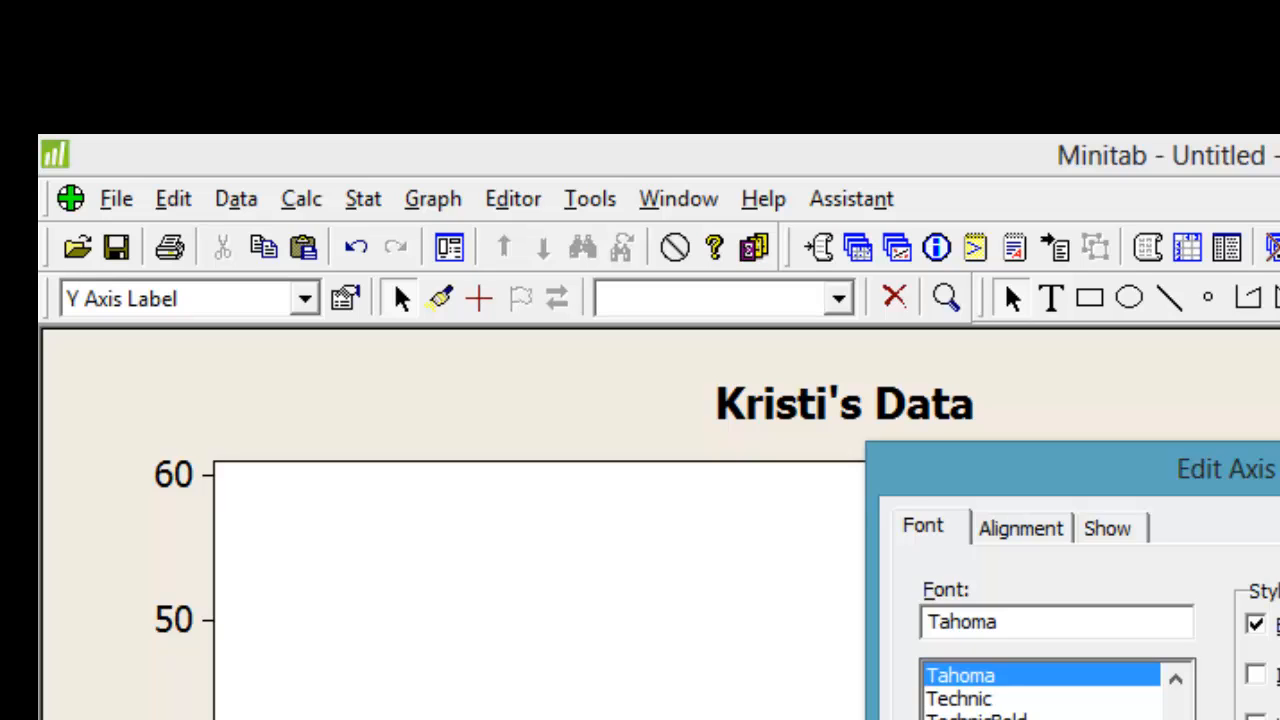
key(Return)
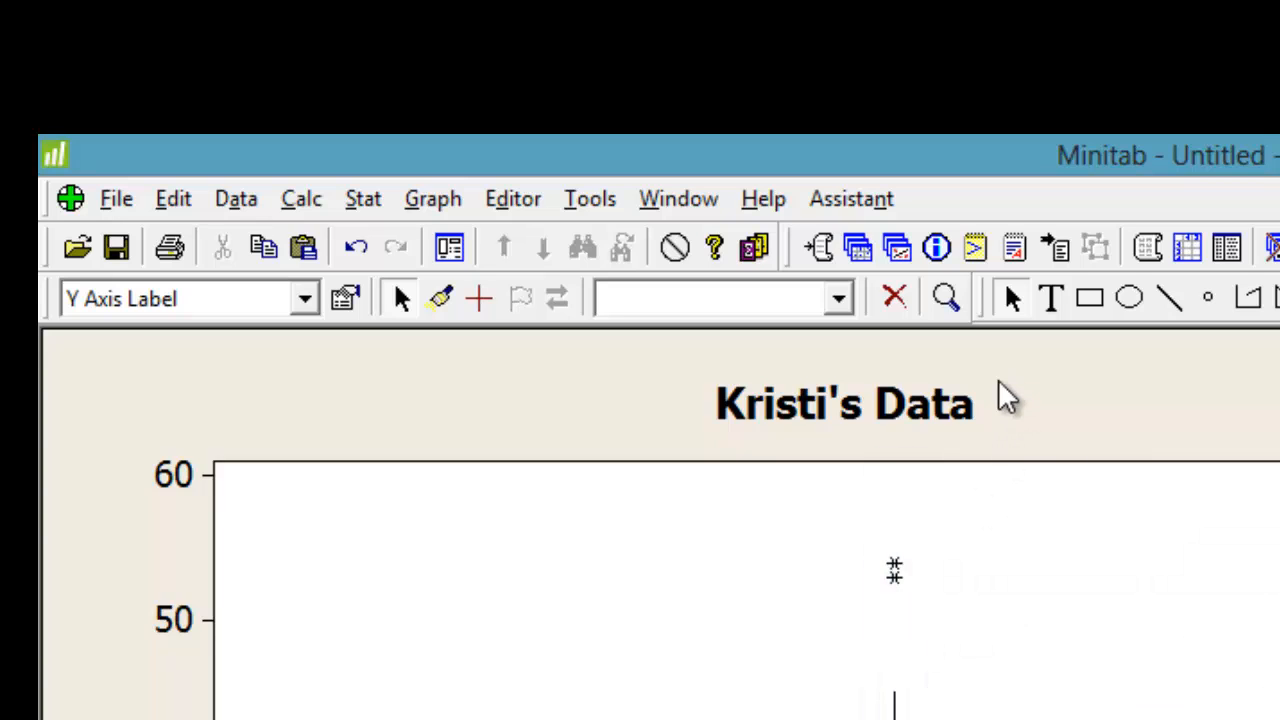
- Add the text "Legend" to the boxplot and draw a rectangle in the upper-right area of its data region
click(1050, 298)
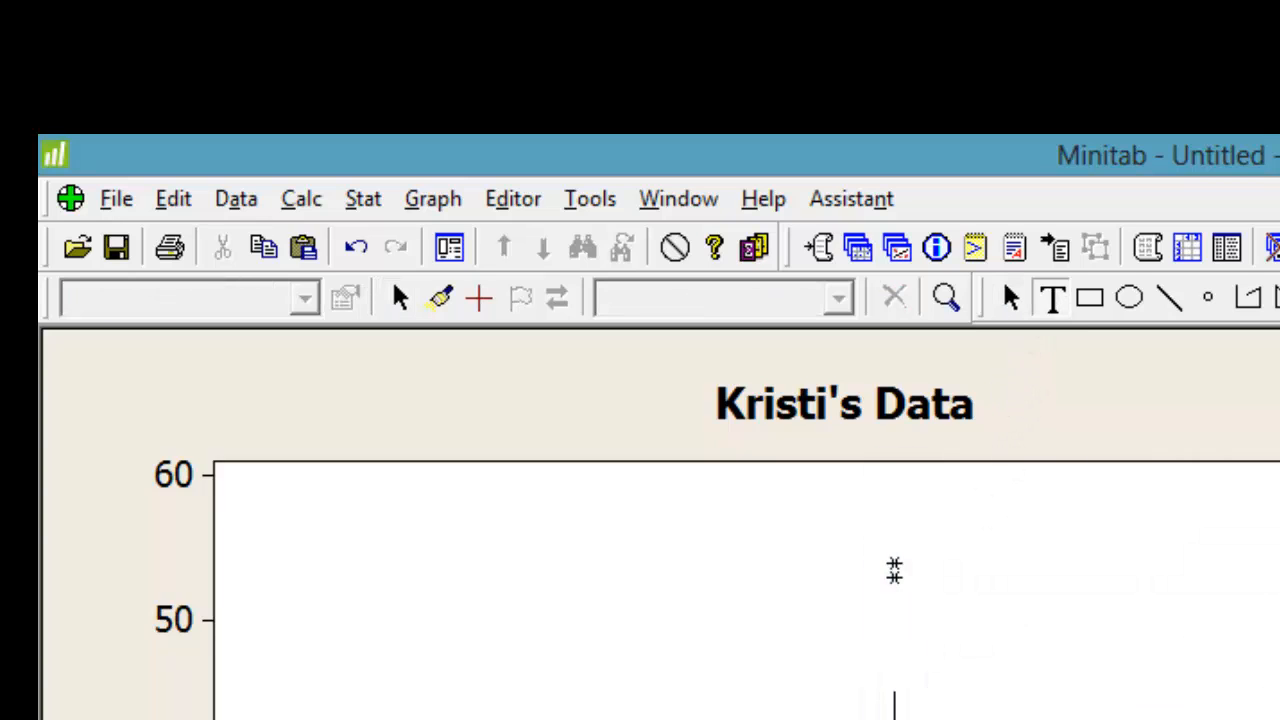
click(1083, 593)
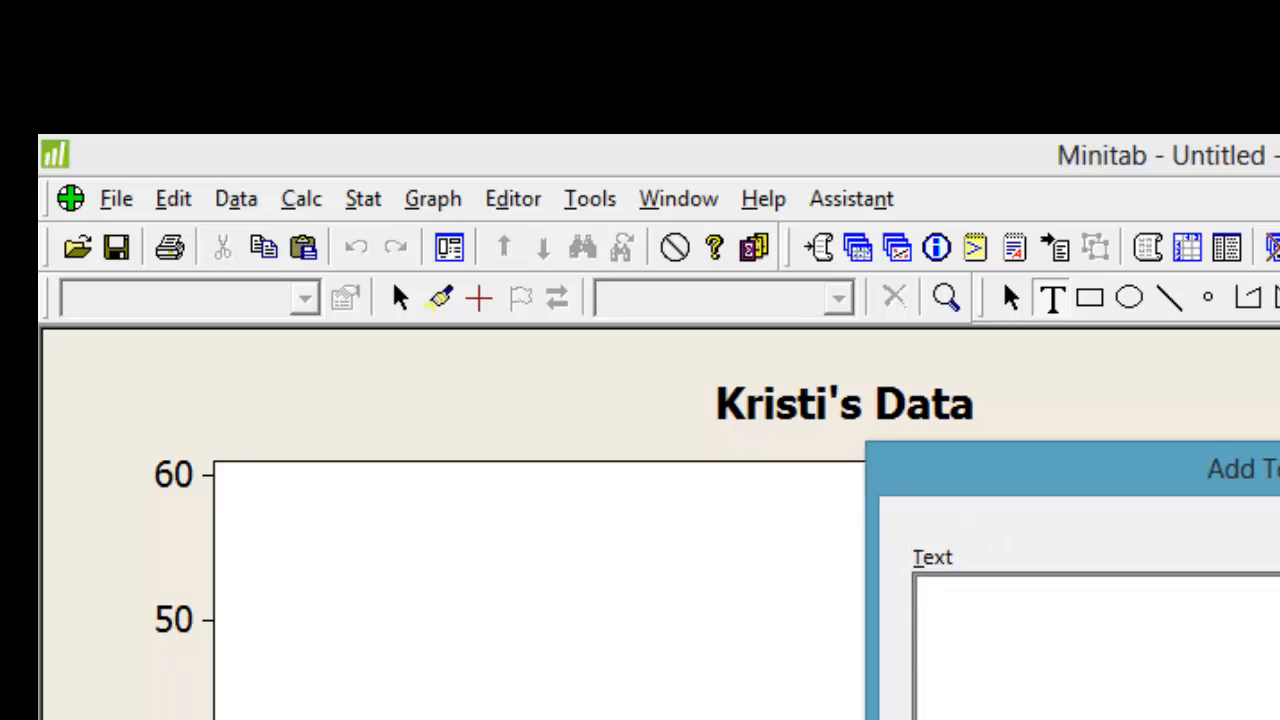
text(Legend)
key(Return)
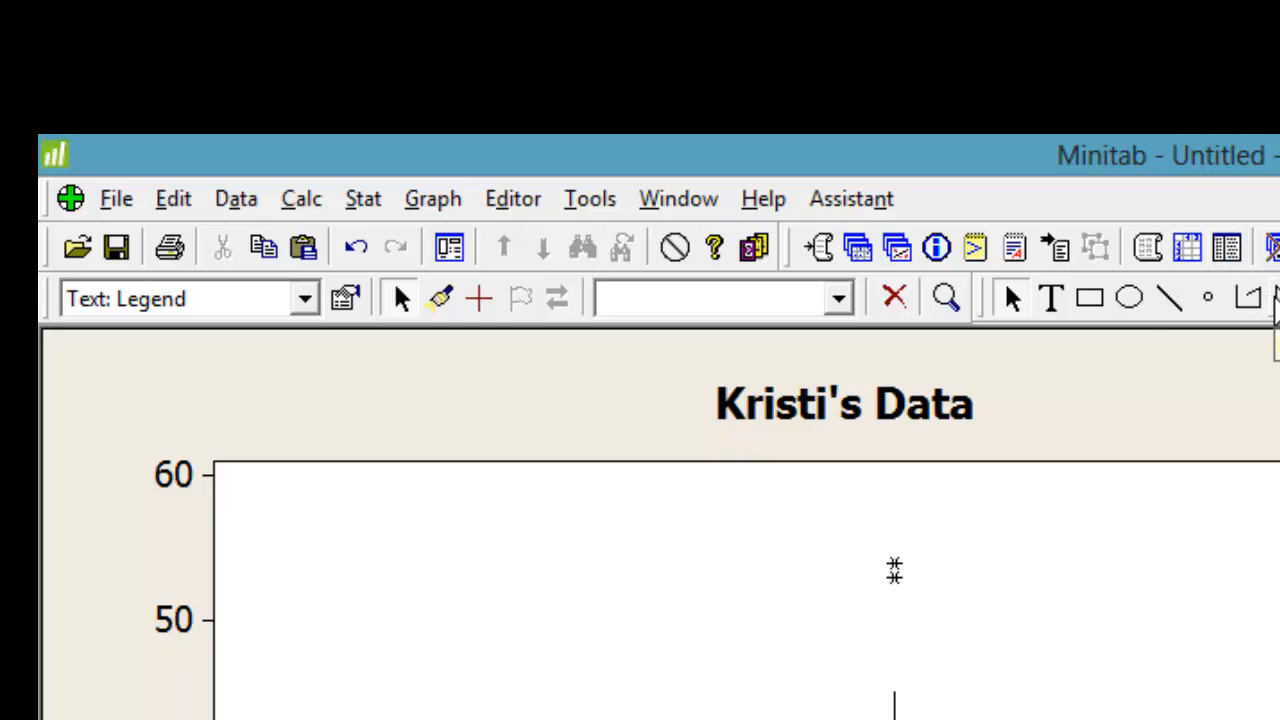
click(1090, 298)
mouse_move(1097, 535)
mouse_down()
mouse_move(1123, 654)
mouse_move(1278, 718)
mouse_up()
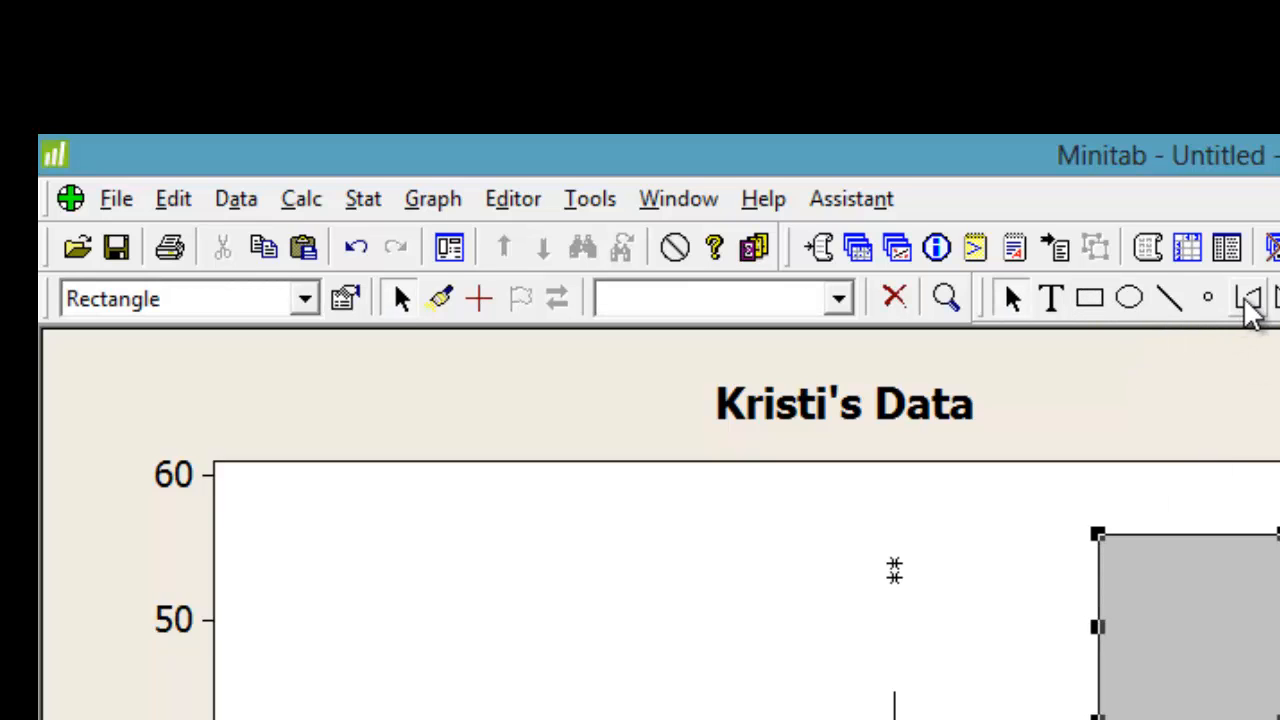
- Place a marker in the upper-left area of the boxplot's data region and delete it
click(1209, 300)
click(493, 563)
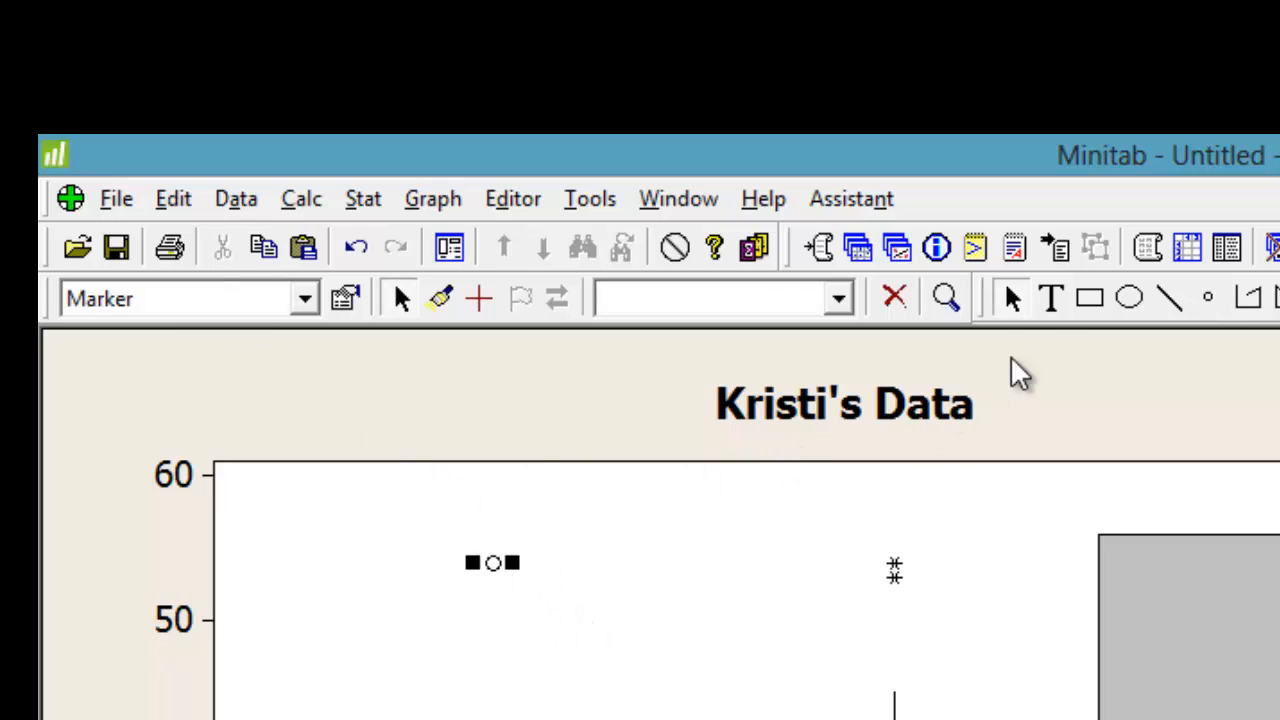
click(893, 298)
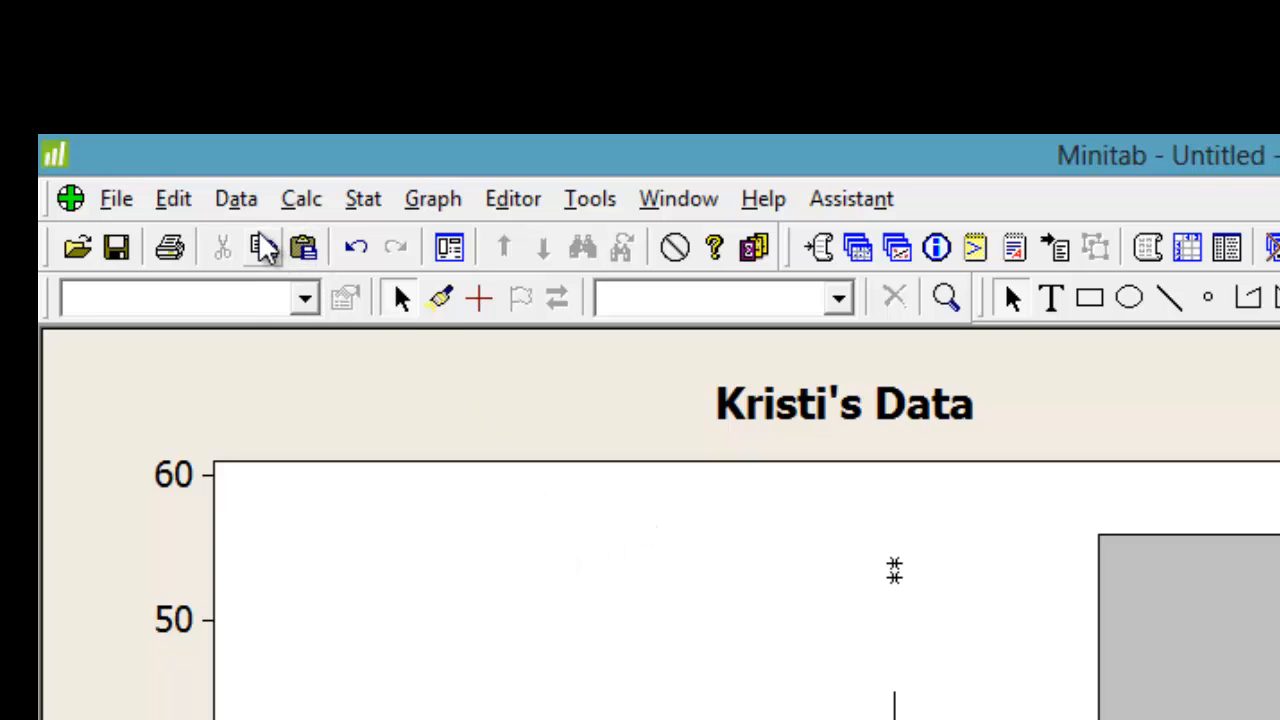
- Run a Chi-Square Test for a two-way table in the worksheet, using columns C1 and C2
click(242, 200)
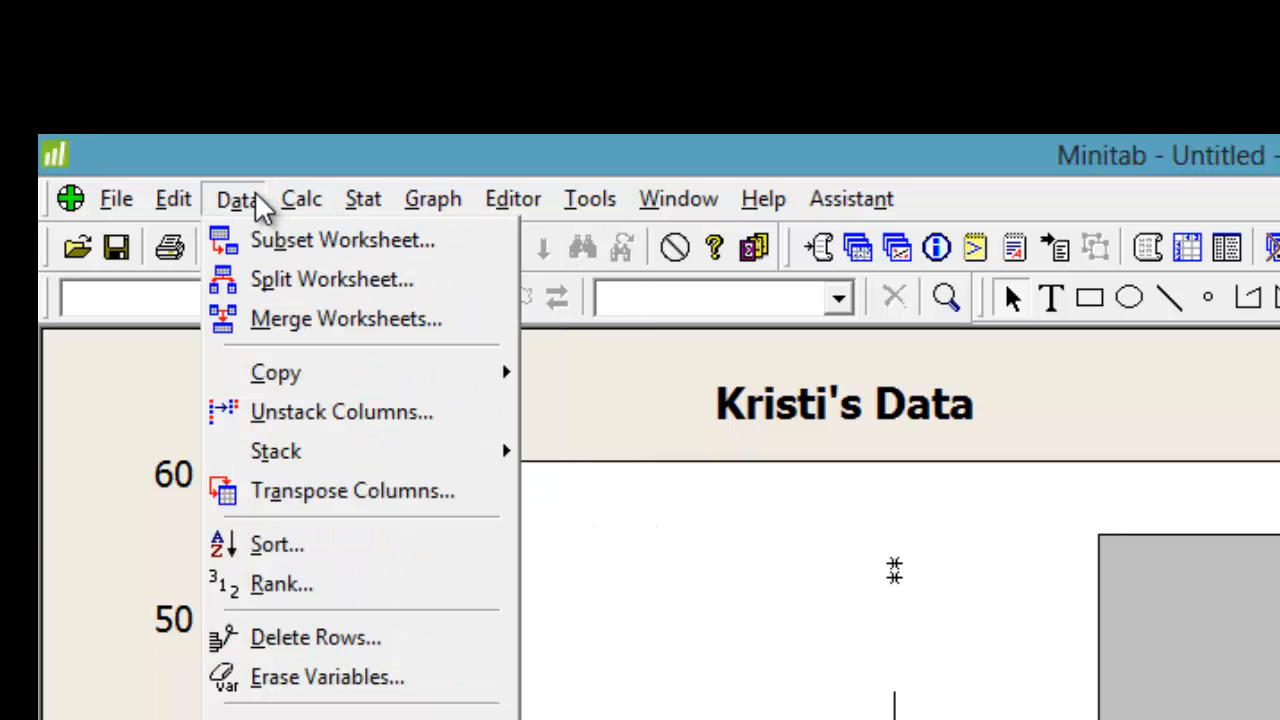
mouse_move(305, 203)
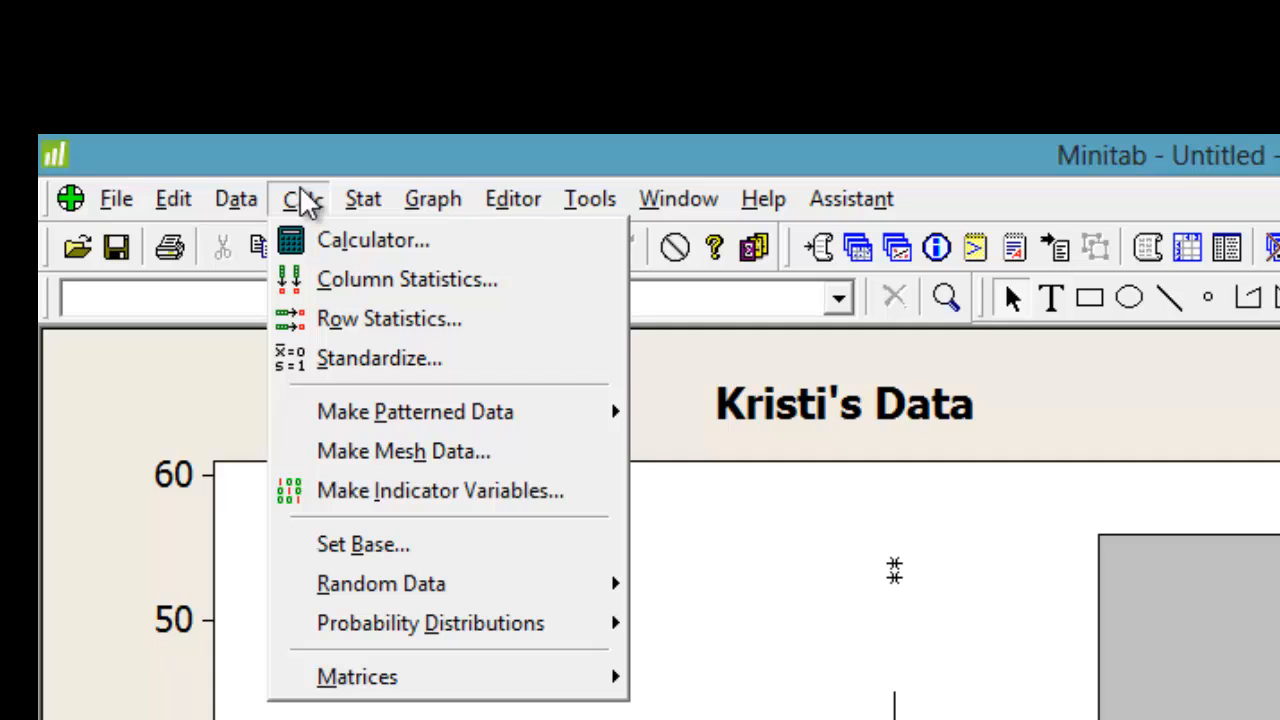
mouse_move(366, 205)
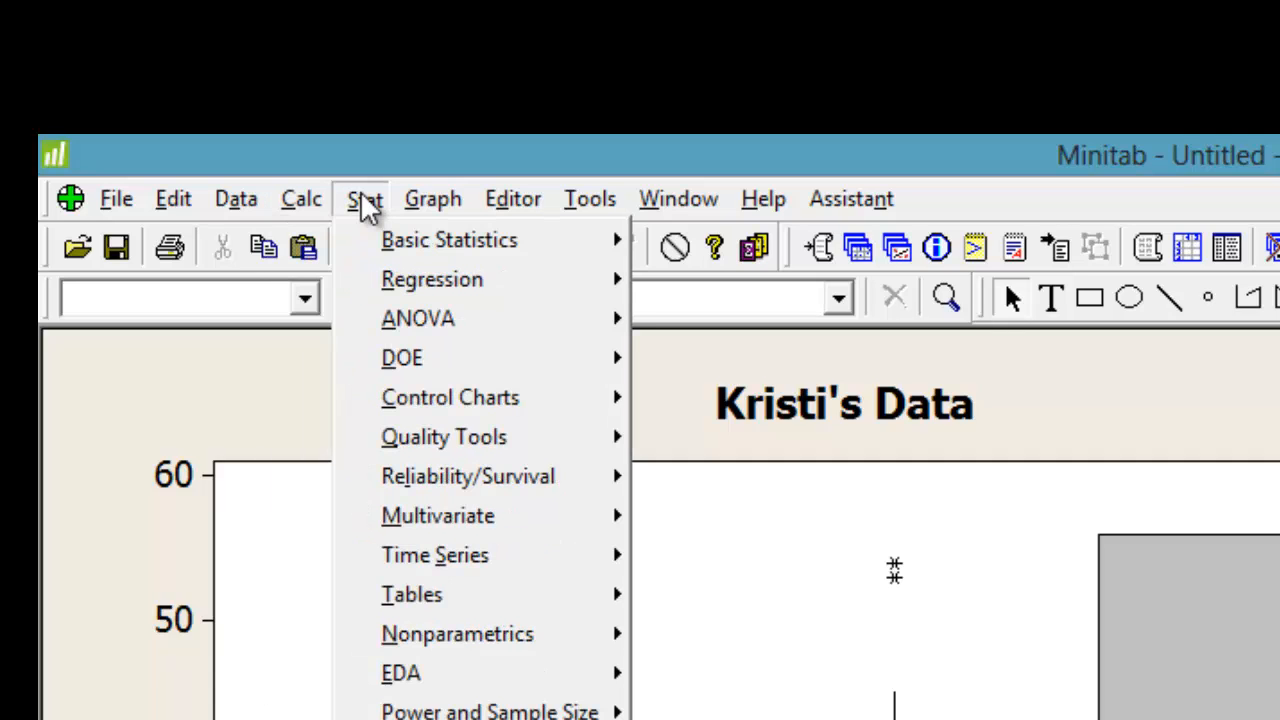
mouse_move(486, 605)
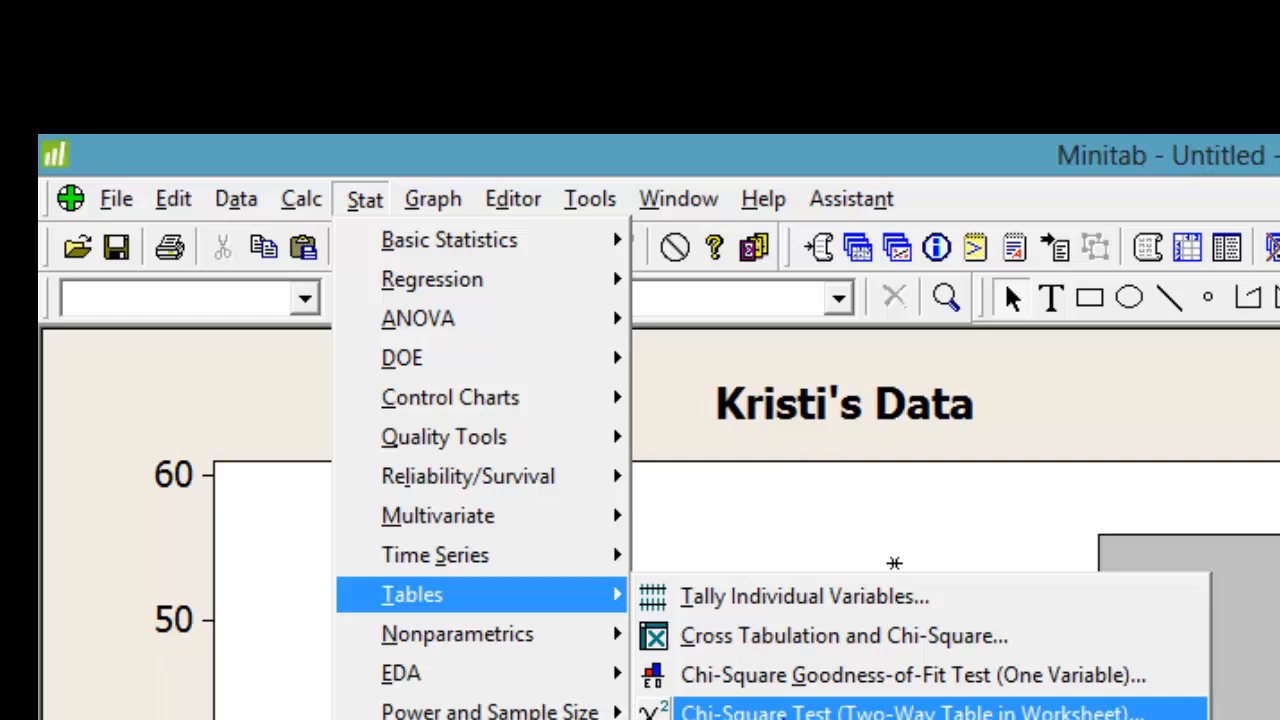
click(800, 712)
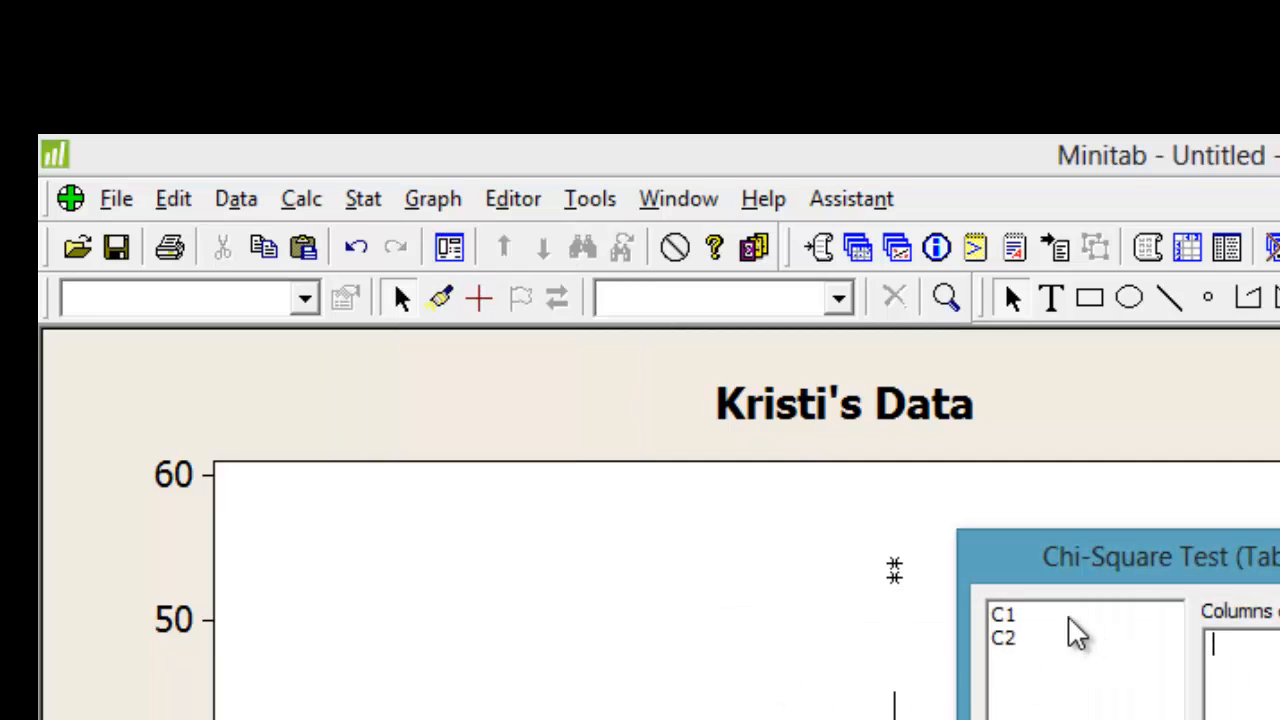
click(1004, 615)
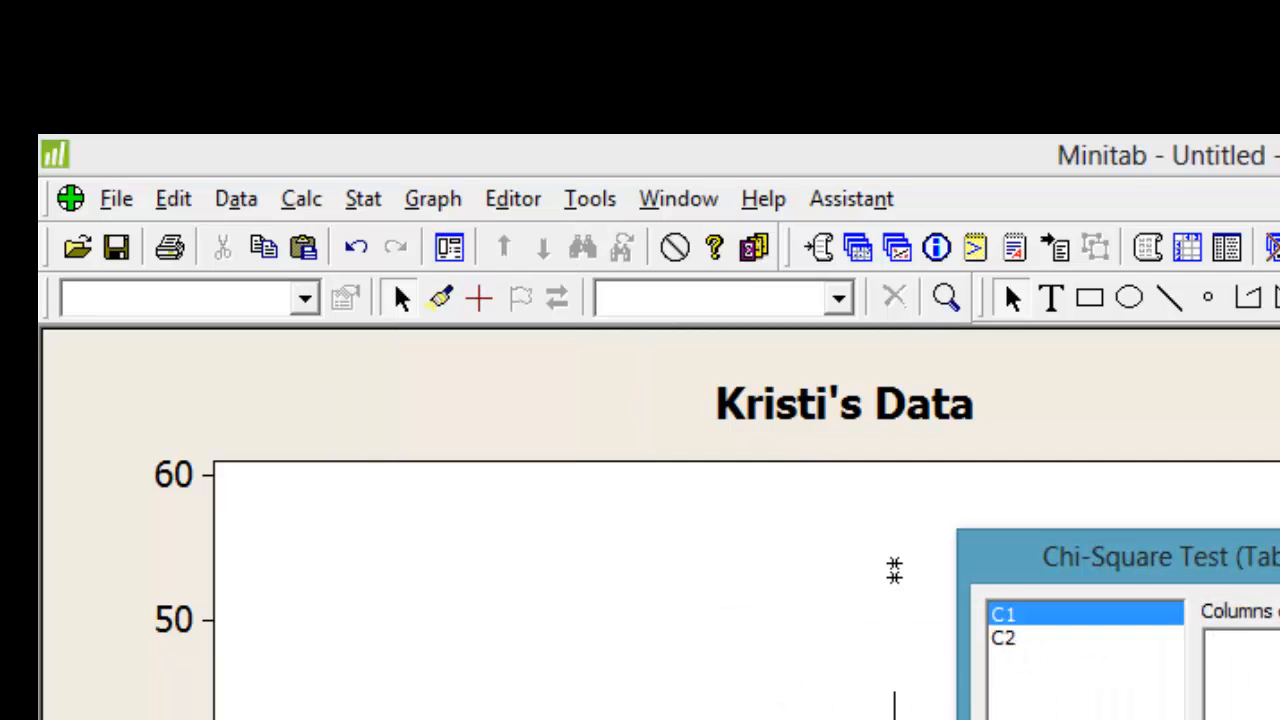
double_click(1004, 615)
click(1012, 639)
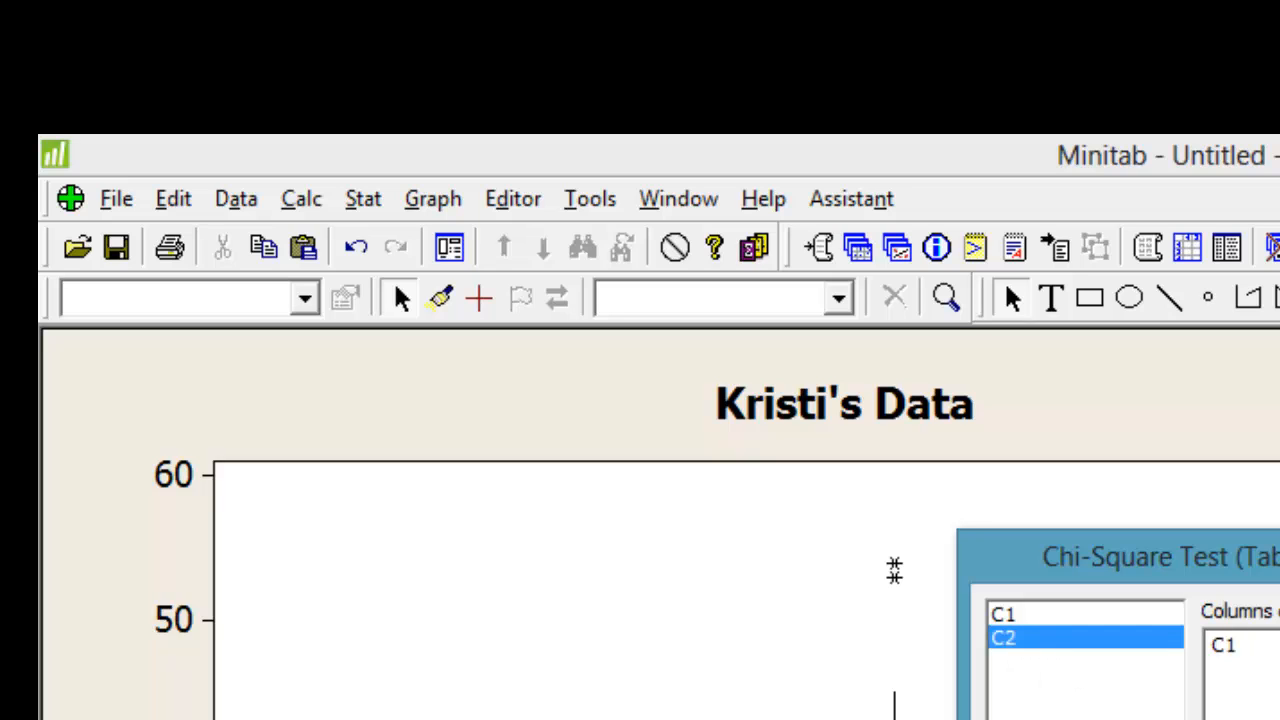
double_click(1012, 639)
key(Return)
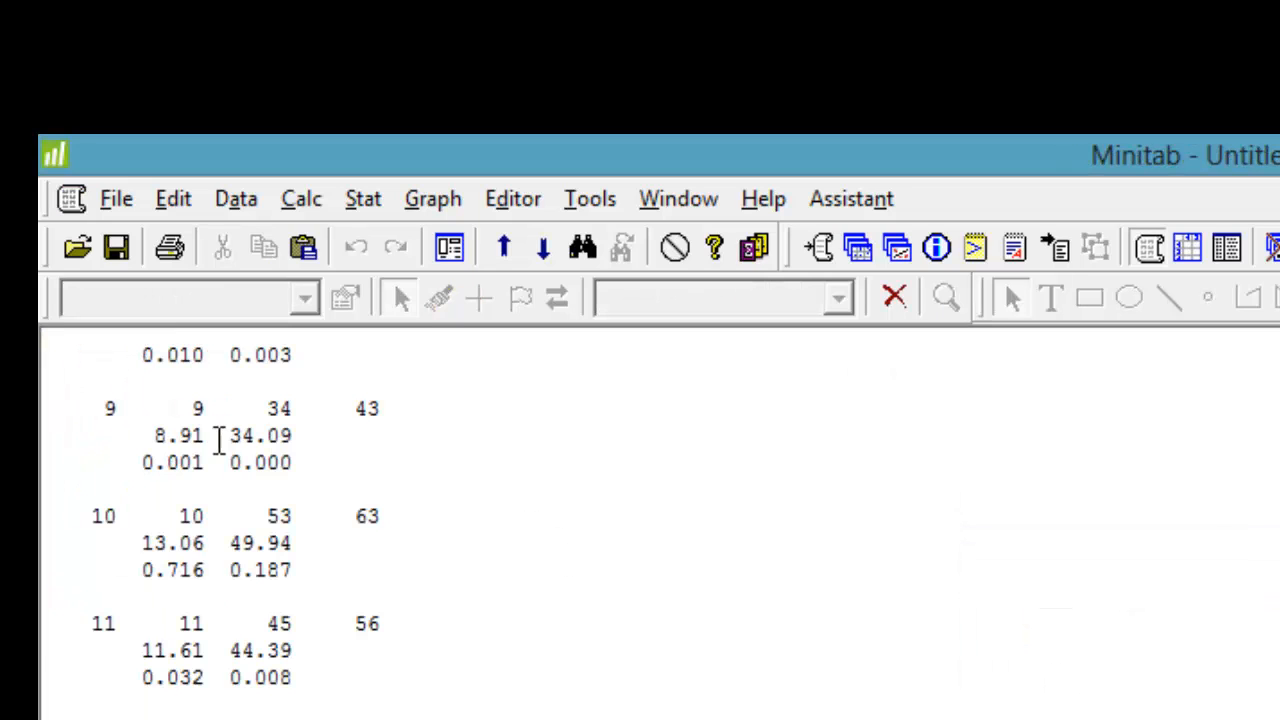
- Create a probability distribution plot with the Normal distribution
click(425, 203)
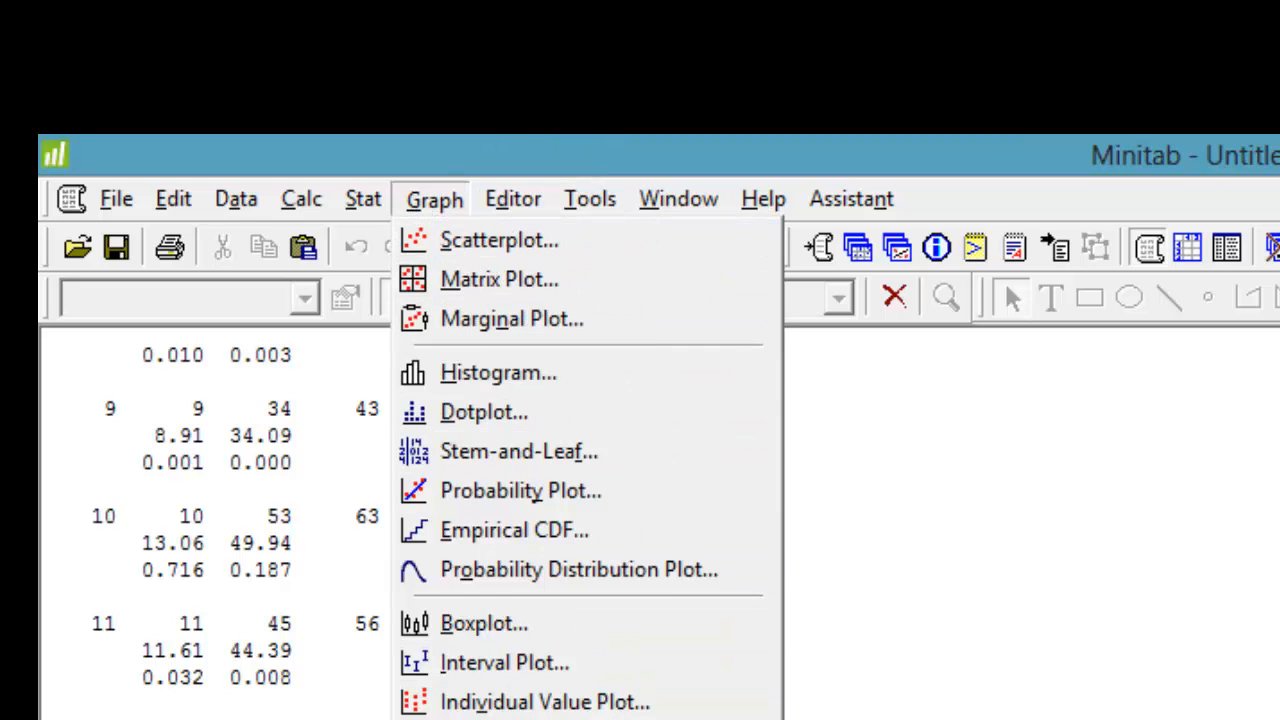
click(603, 574)
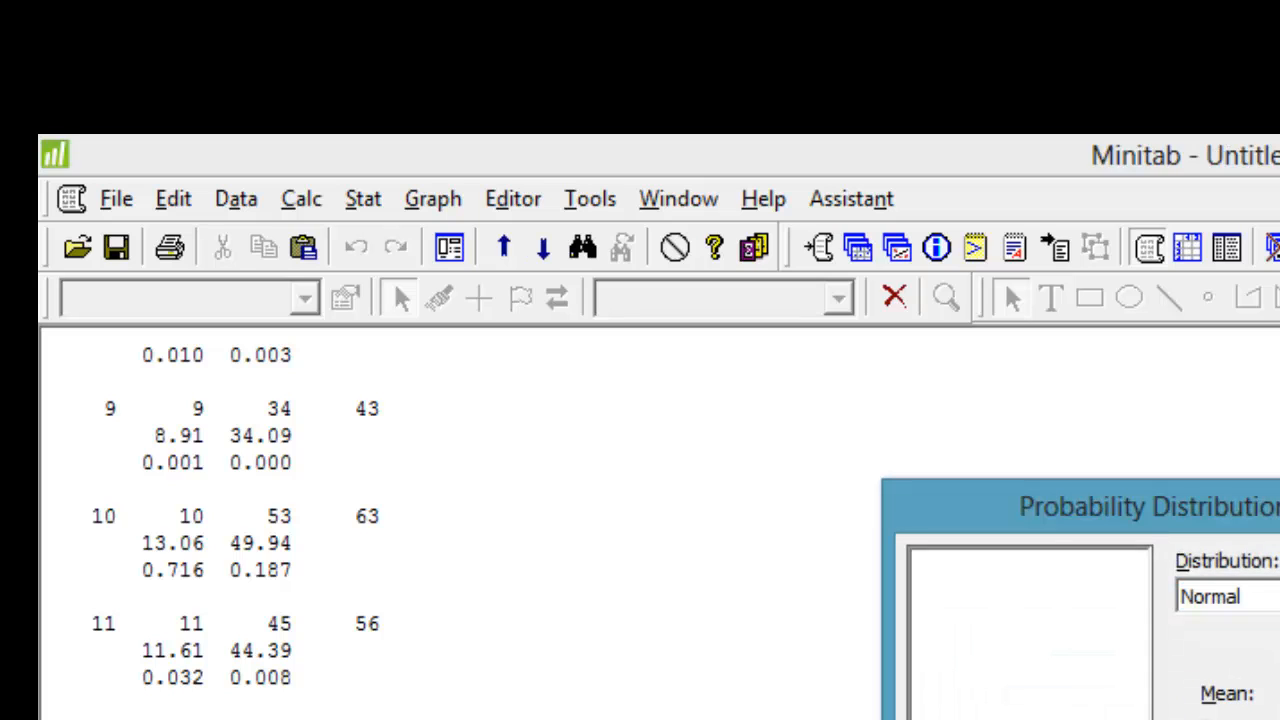
key(Return)
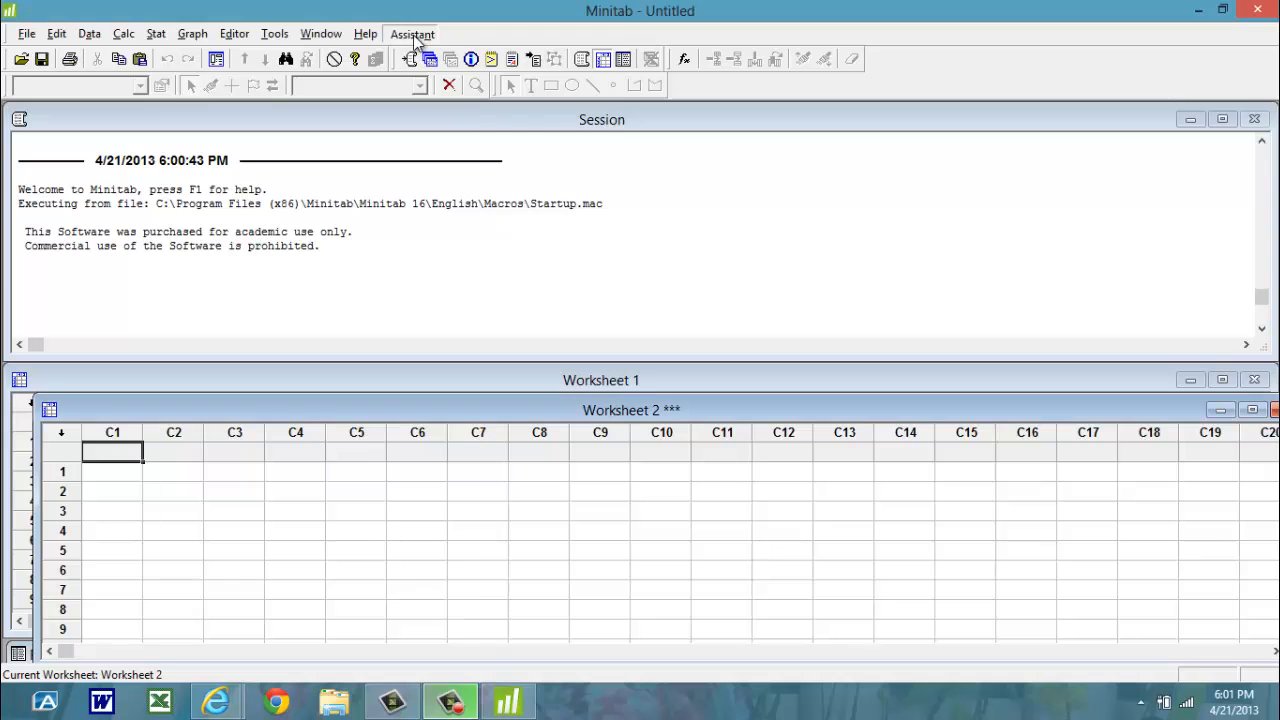
- Set up the Assistant's One-Way ANOVA hypothesis test for more than two samples, keeping the alpha level at 0.05
click(851, 199)
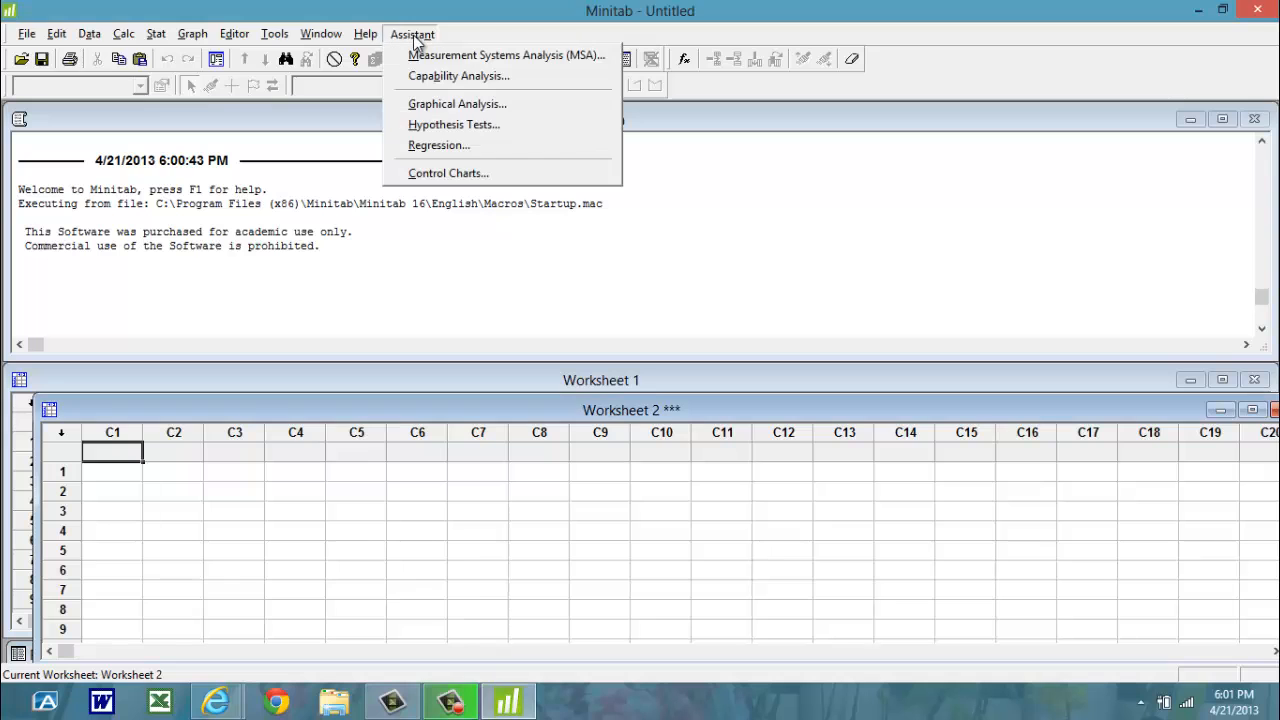
click(442, 125)
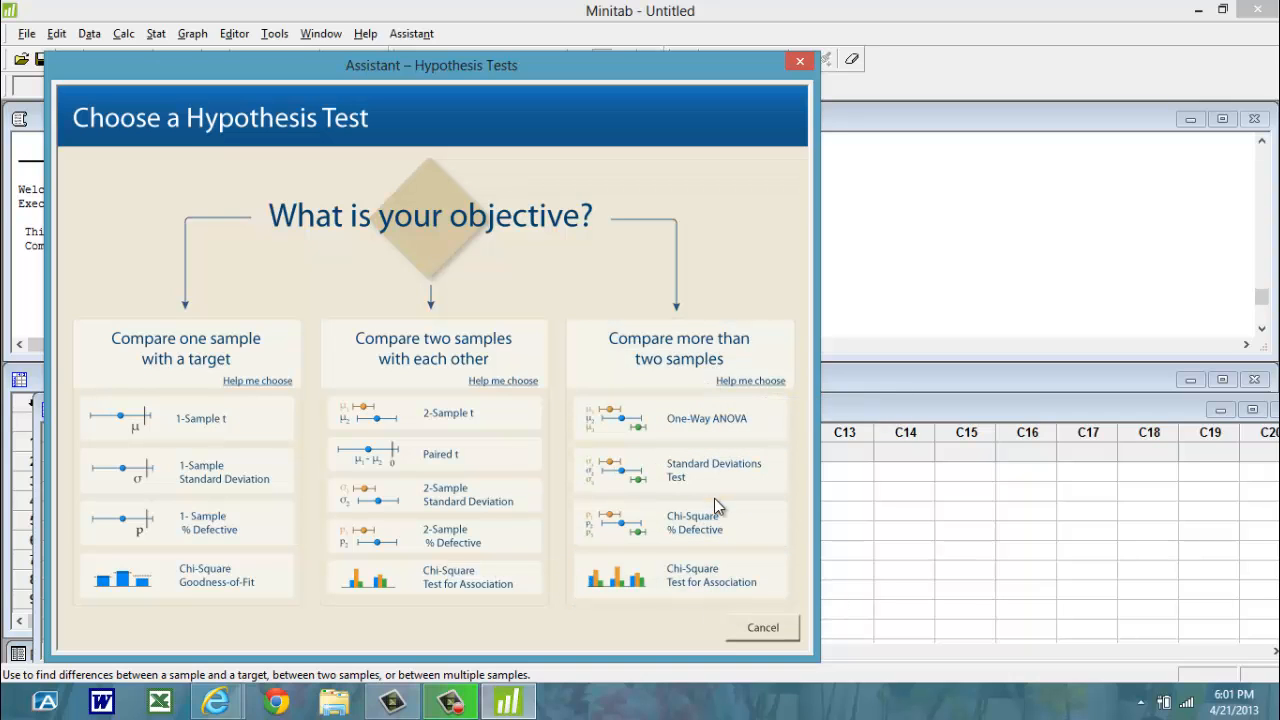
click(709, 418)
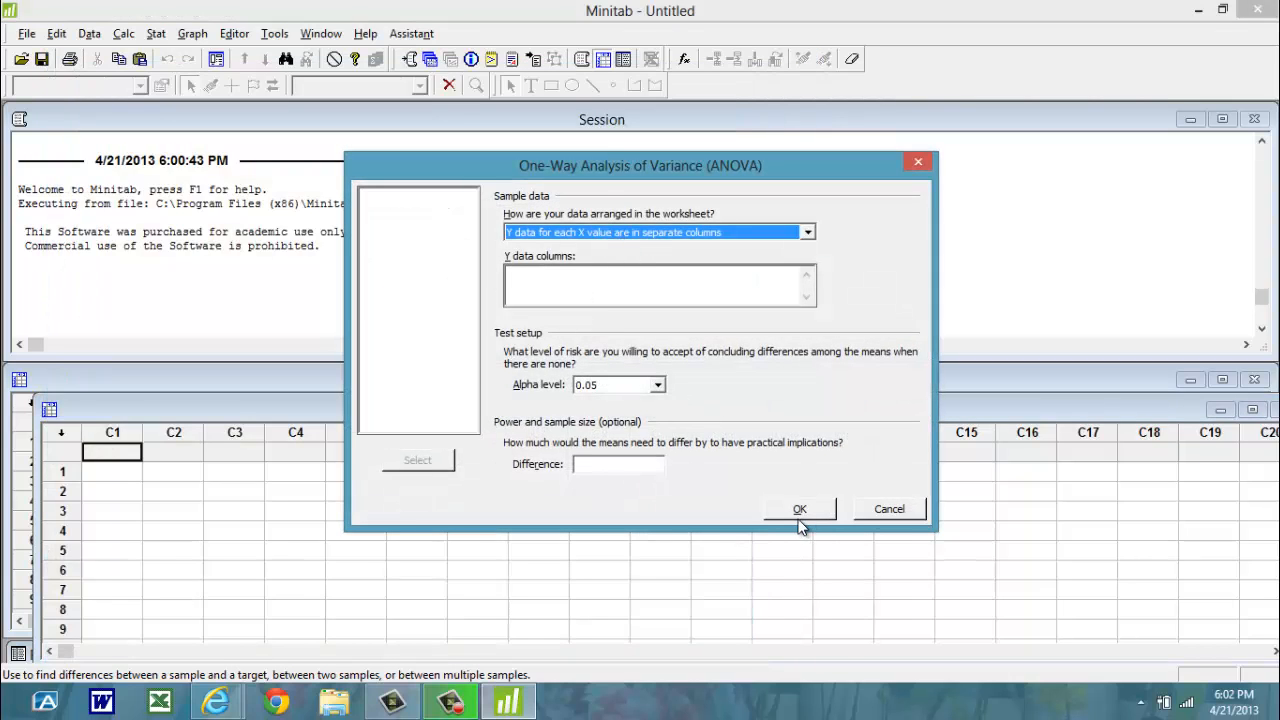
click(657, 385)
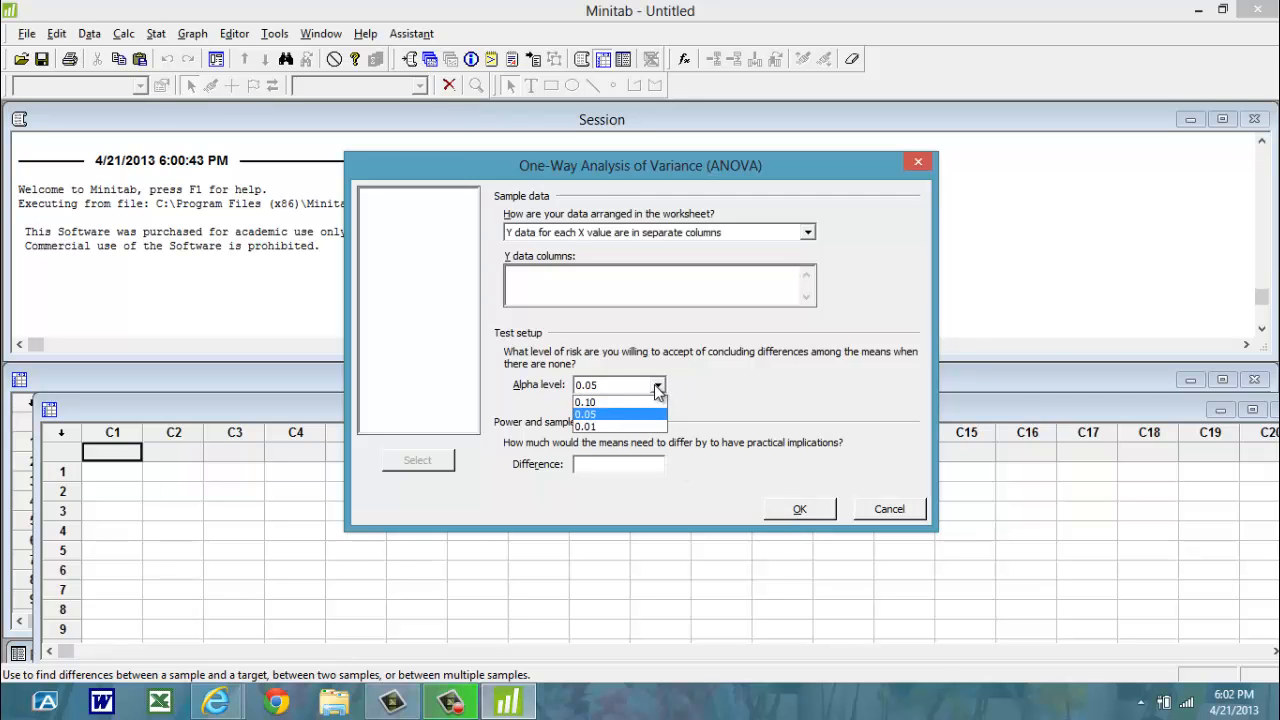
click(657, 388)
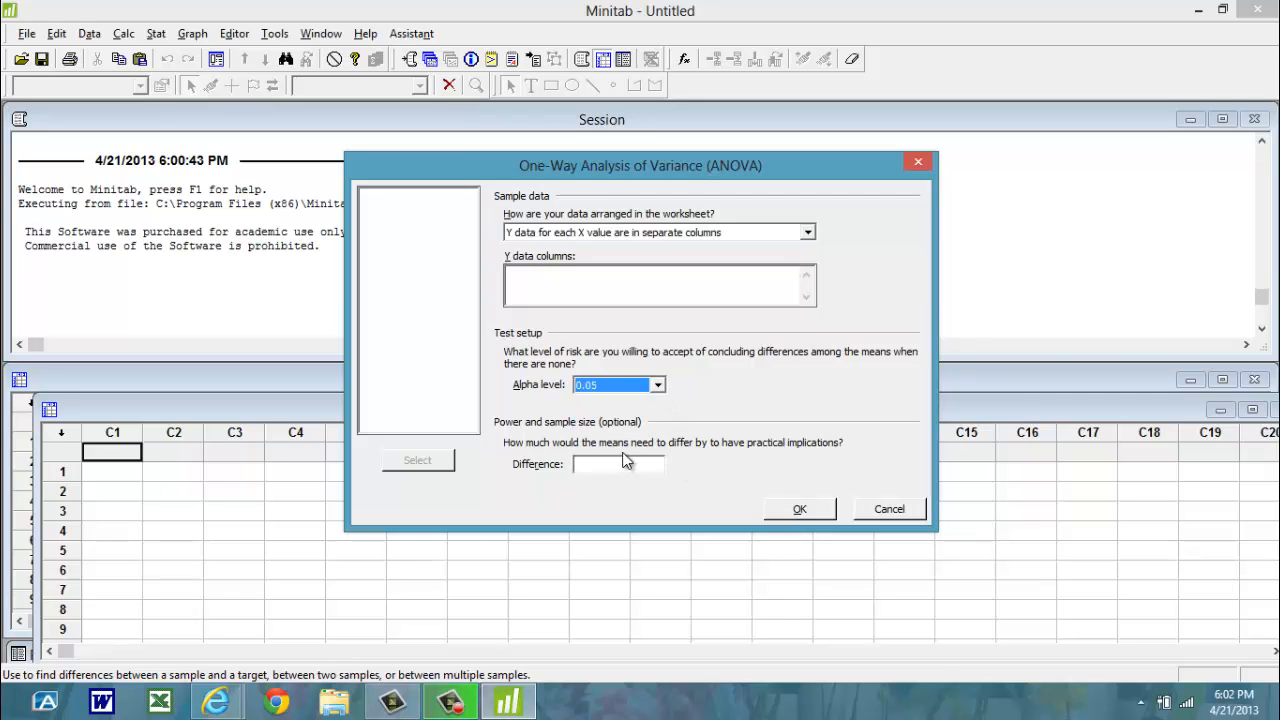
- Set the practical difference between means to 12 and try to run the ANOVA without any Y data columns
click(634, 465)
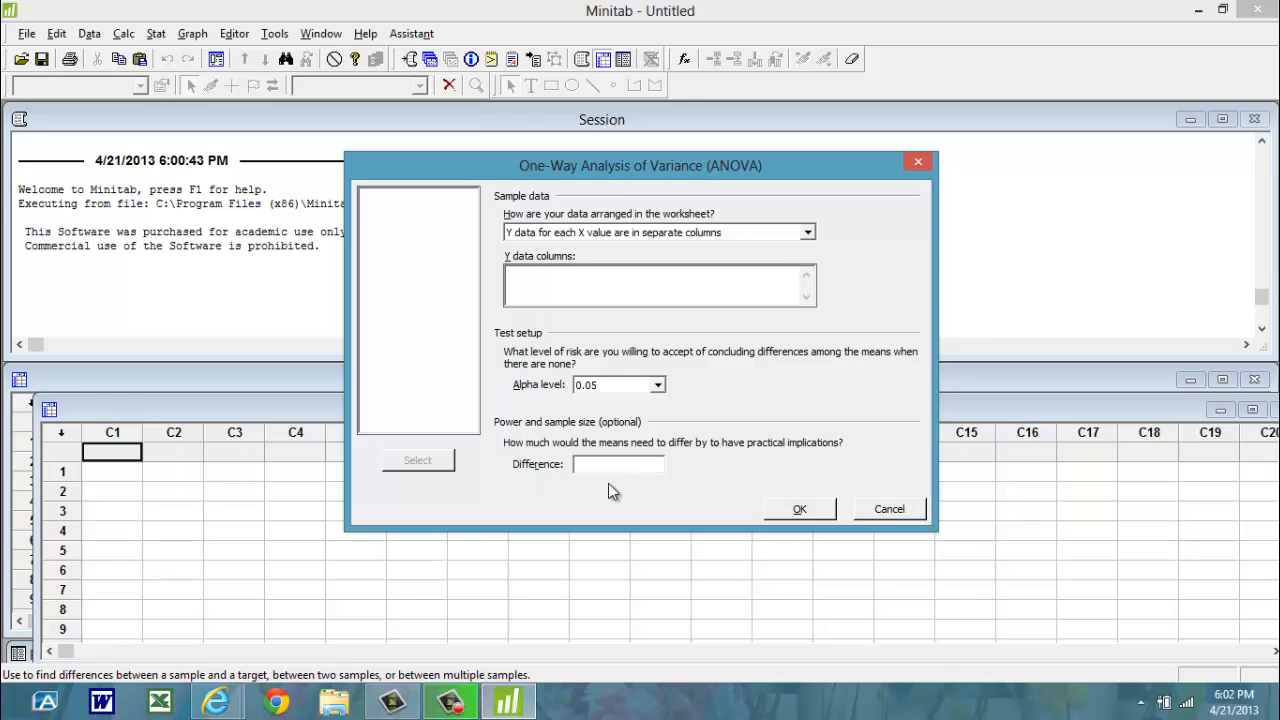
text(12)
click(785, 515)
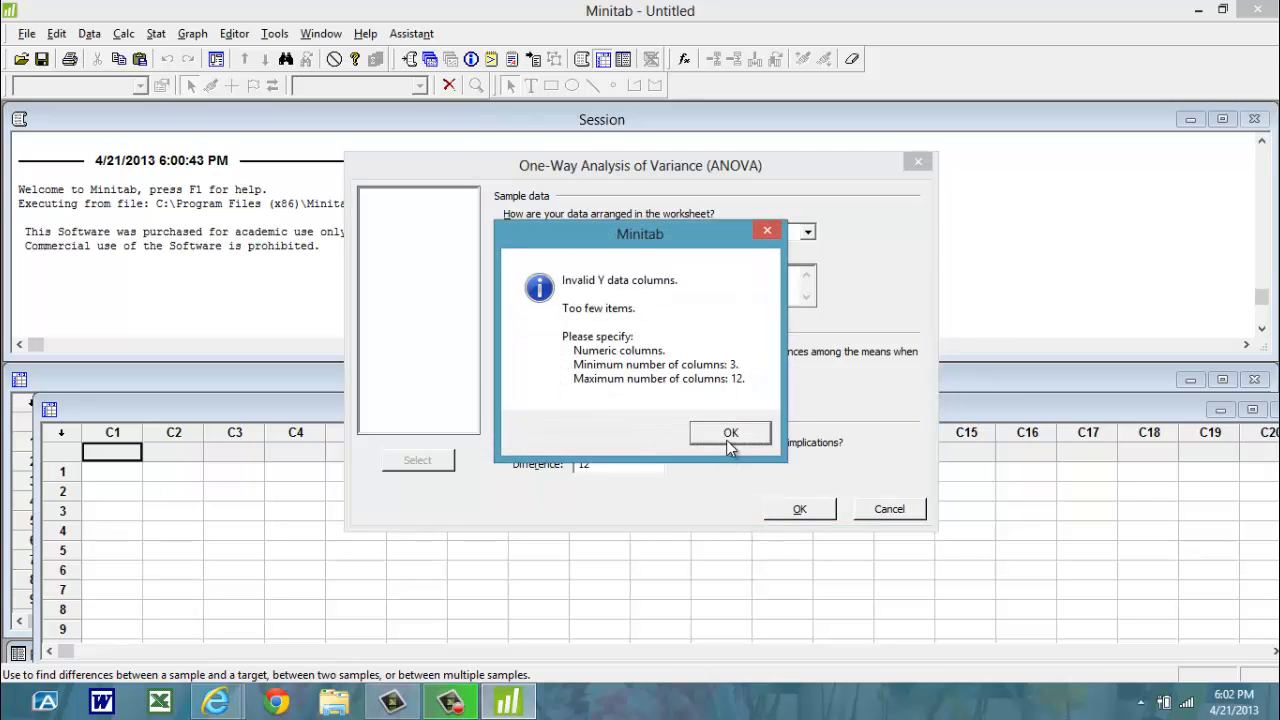
click(731, 434)
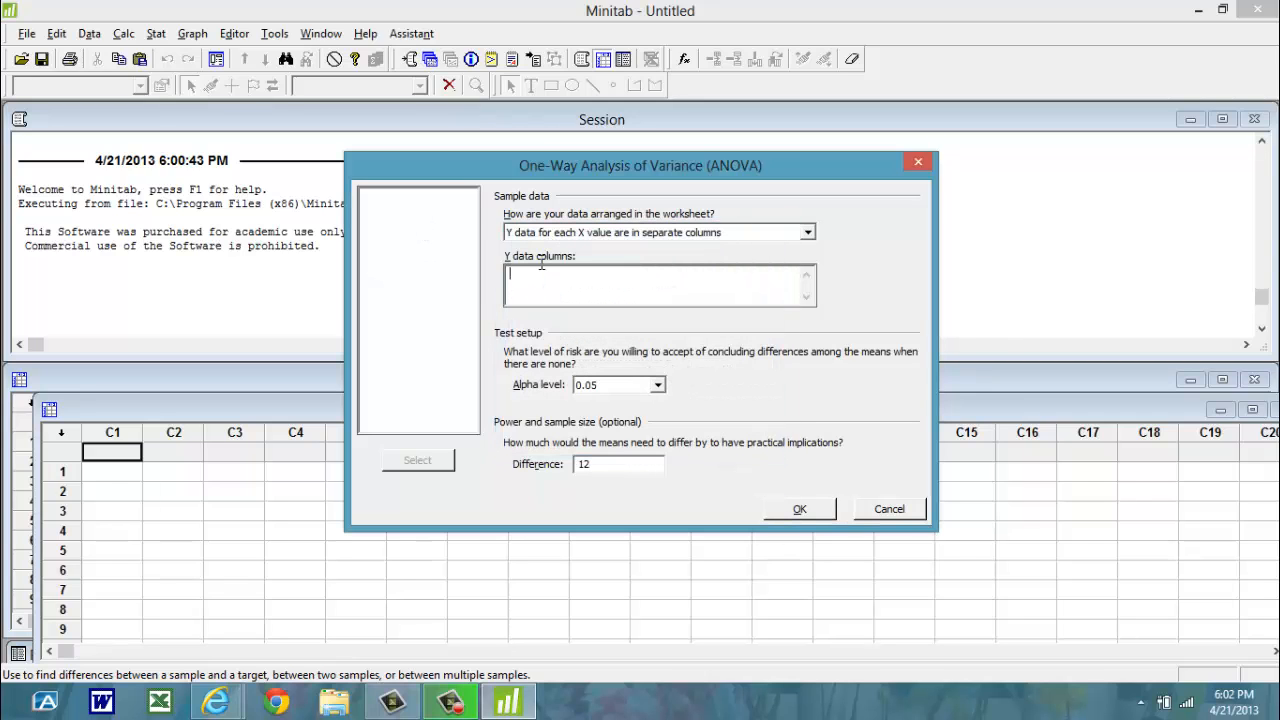